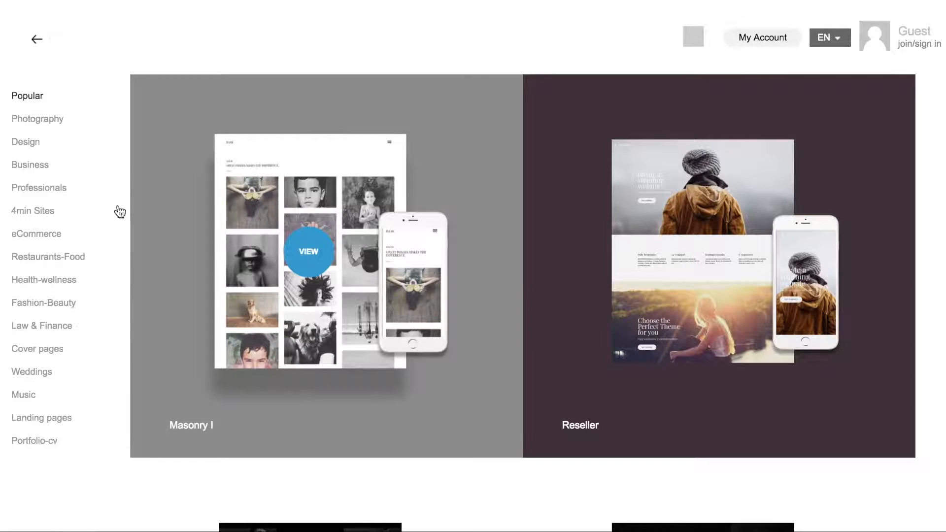
Filter the templates to Photography and scroll down to the Grace gallery template
left_click(40, 123)
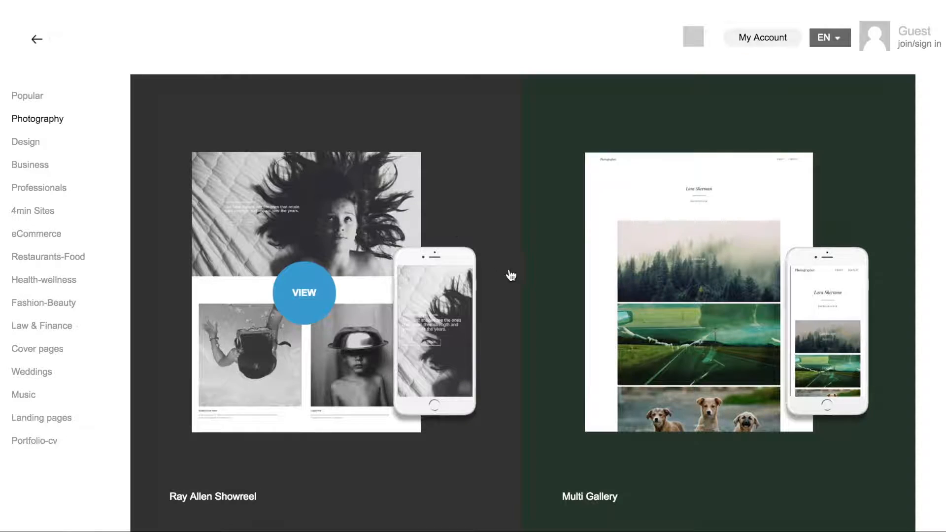
scroll(525, 317, "down", 8)
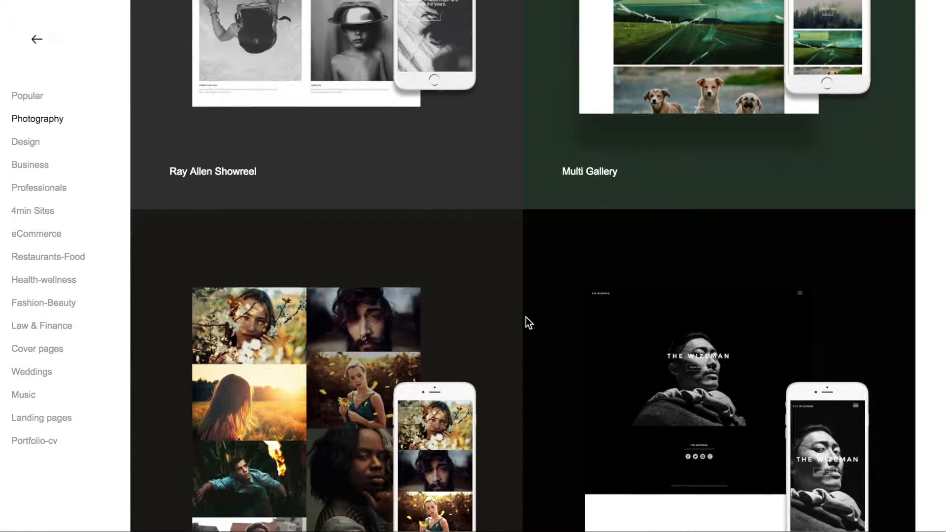
scroll(525, 318, "down", 14)
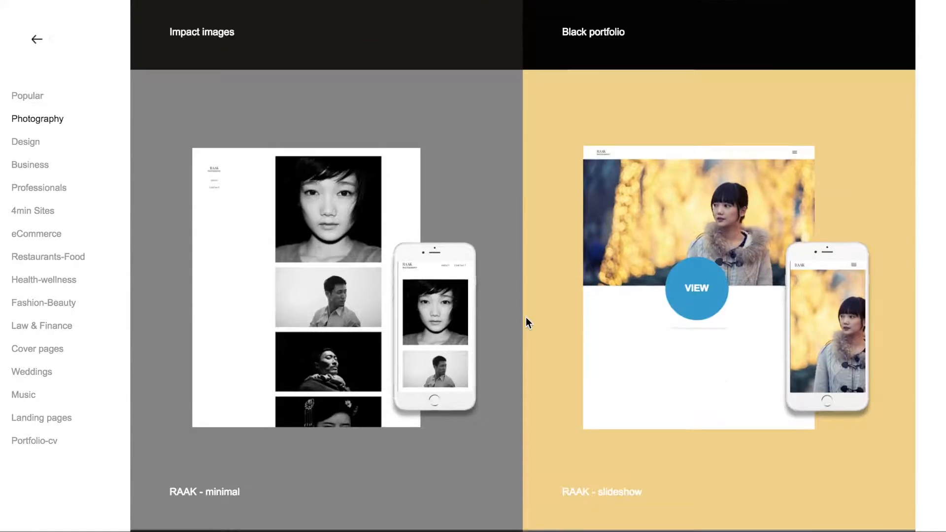
scroll(525, 317, "down", 6)
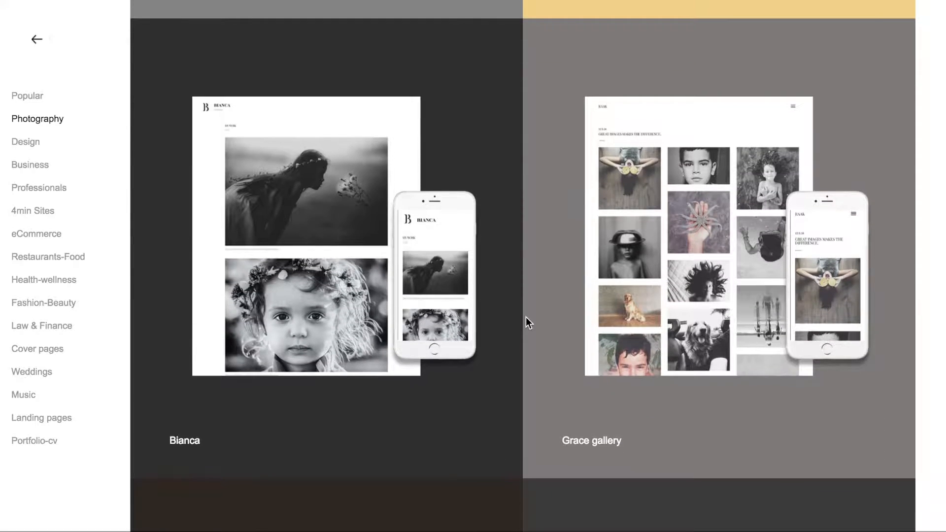
Preview the Grace gallery template and scroll through its desktop layout
left_click(697, 237)
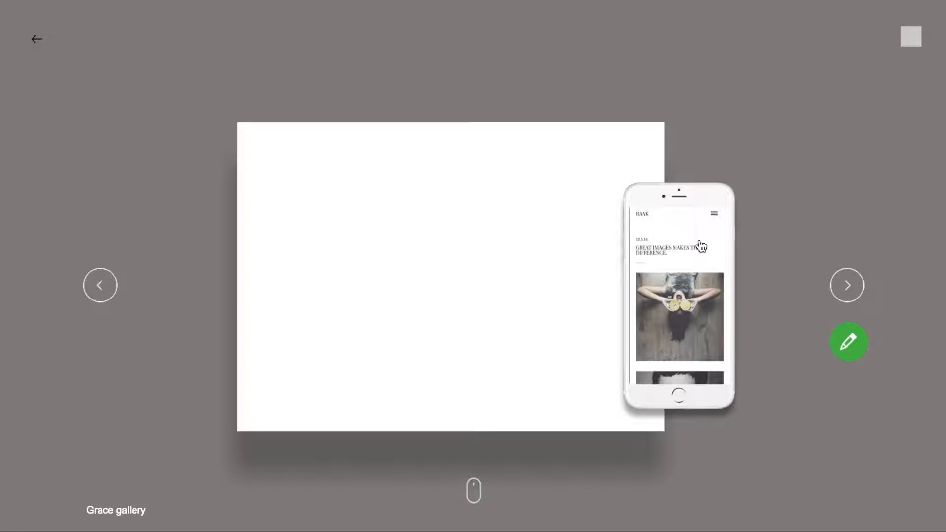
scroll(404, 258, "down", 6)
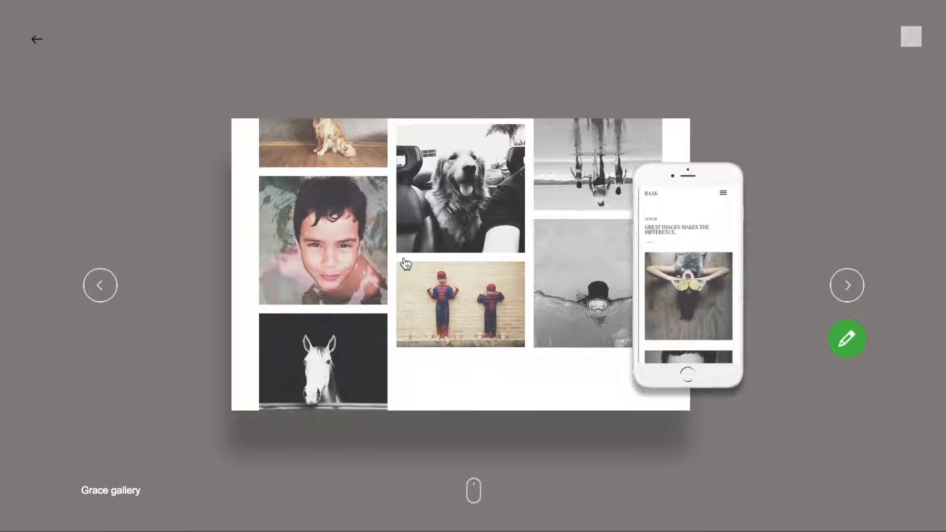
scroll(405, 264, "up", 8)
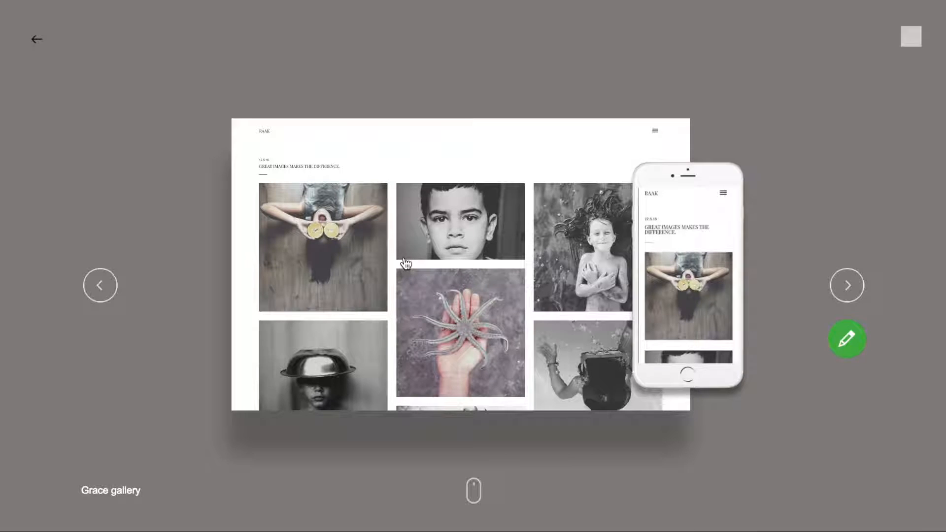
Load the Grace gallery template into the editor and scroll through its Home page
left_click(843, 350)
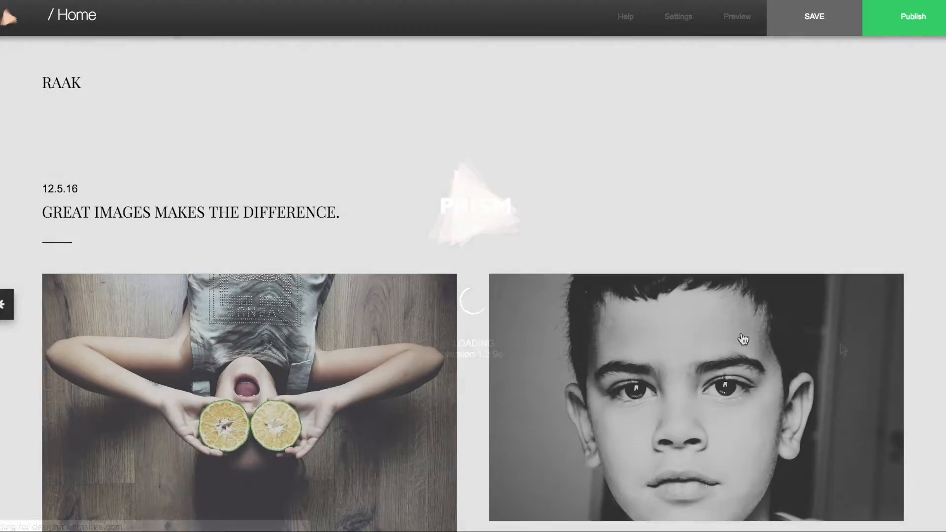
scroll(474, 281, "down", 15)
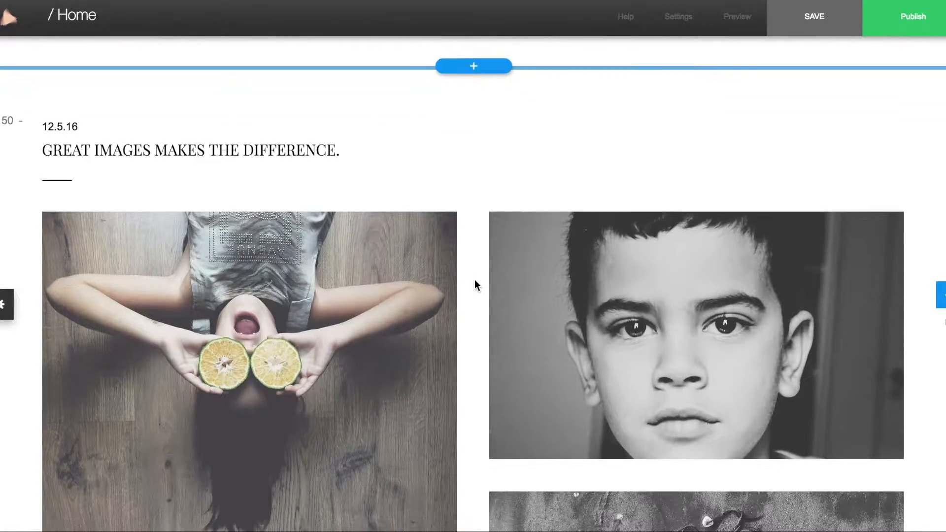
scroll(475, 280, "down", 20)
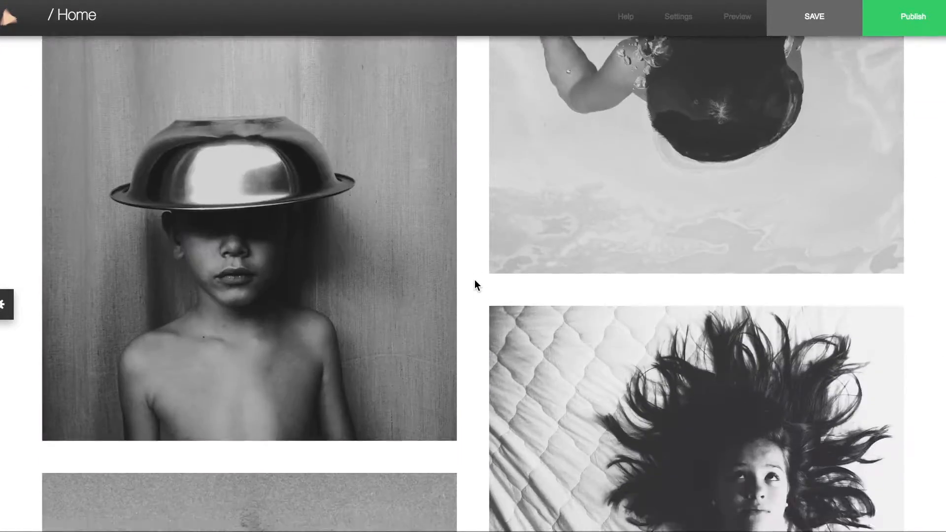
scroll(475, 285, "down", 20)
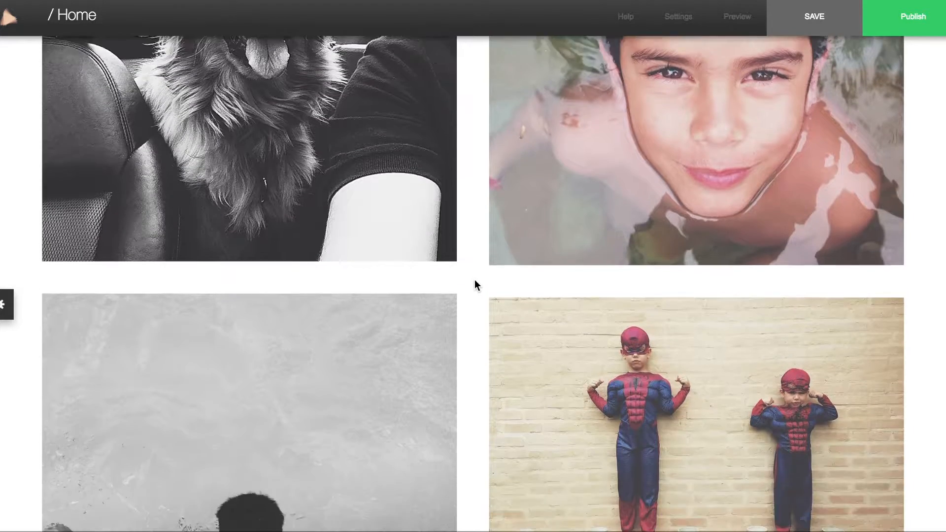
scroll(475, 281, "down", 2)
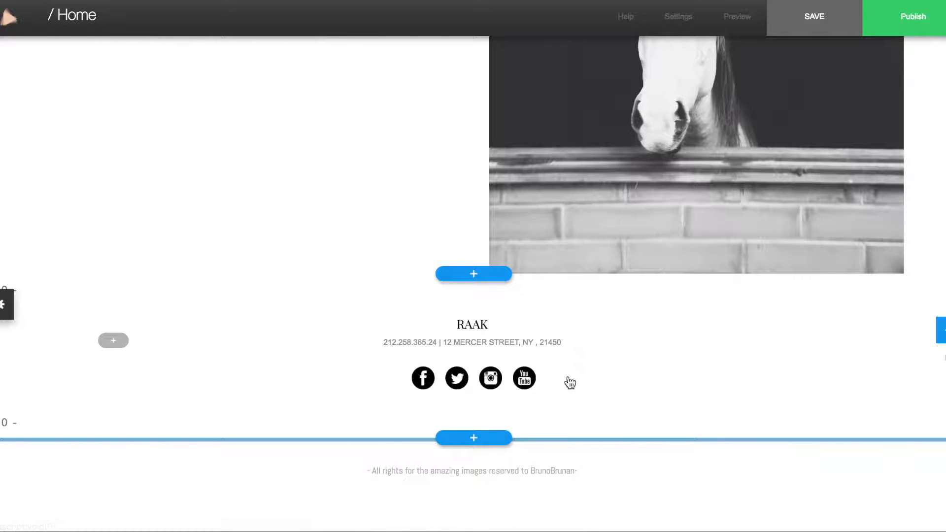
scroll(698, 251, "up", 15)
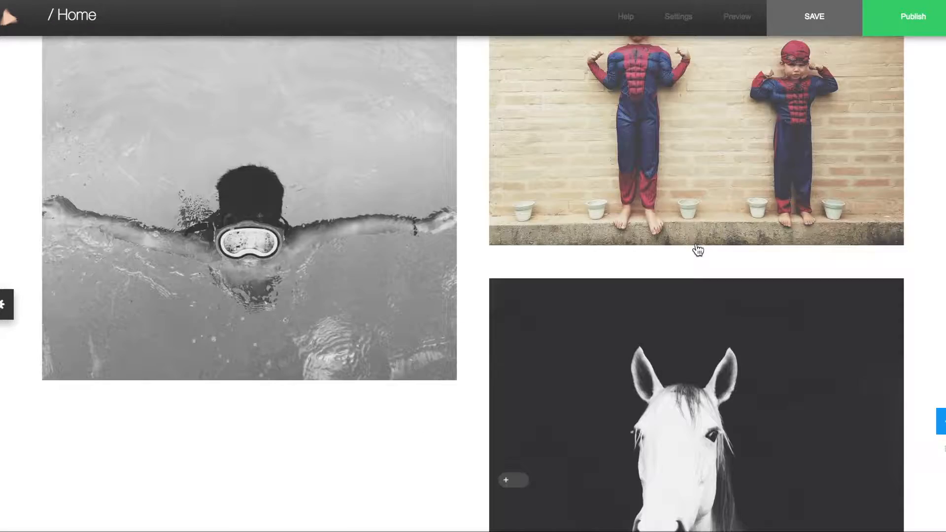
mouse_move(67, 84)
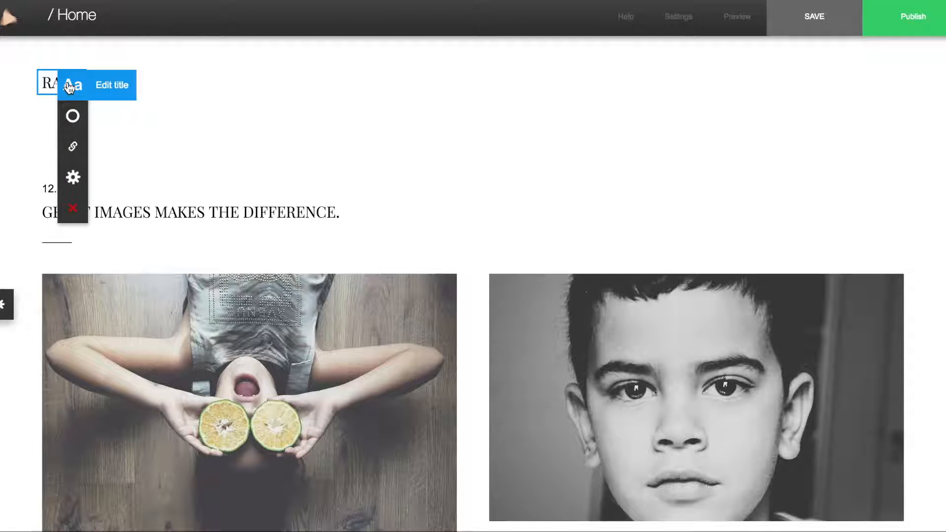
Replace the RAAK site title with the photographer's name plus 'Photography', checking the font choices
left_click(110, 88)
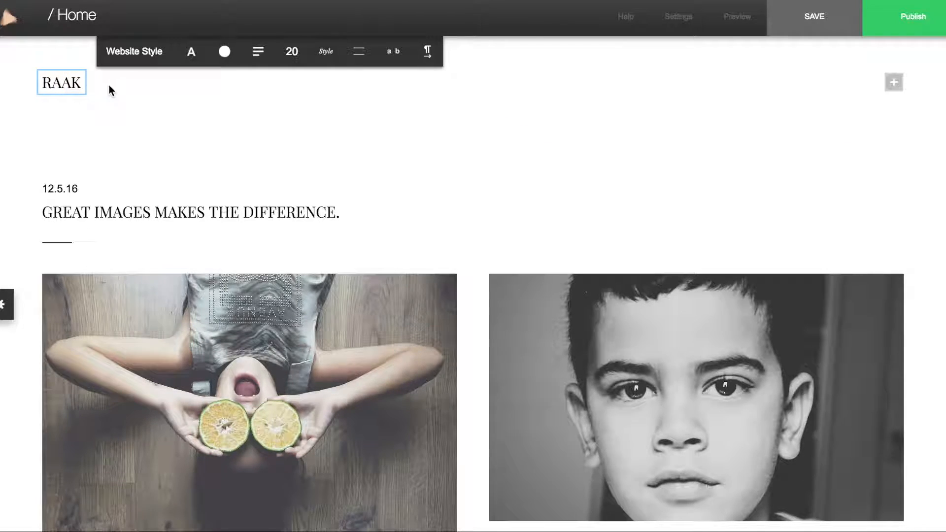
key("ctrl+a")
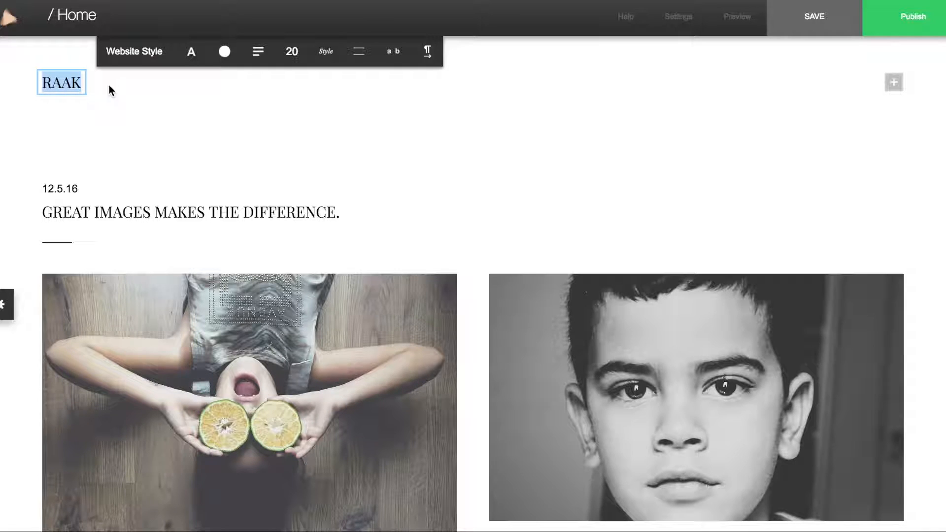
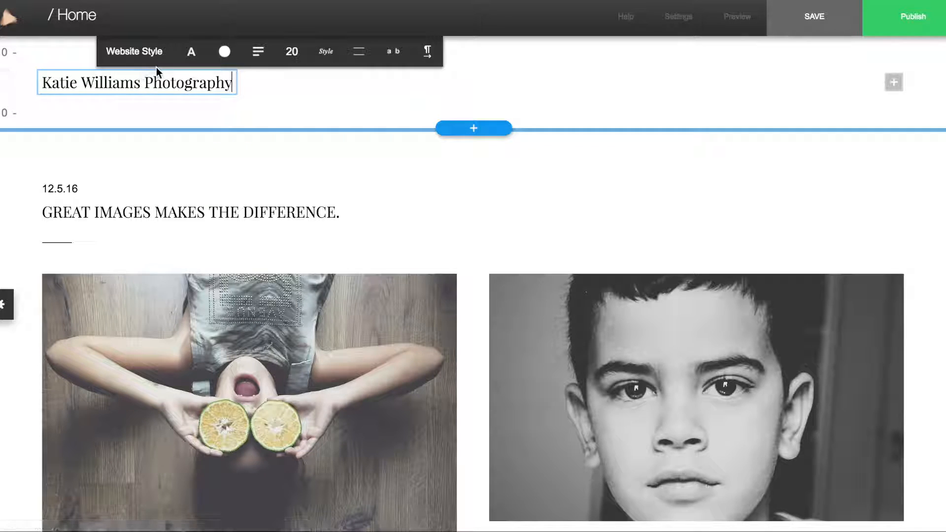
left_click(181, 60)
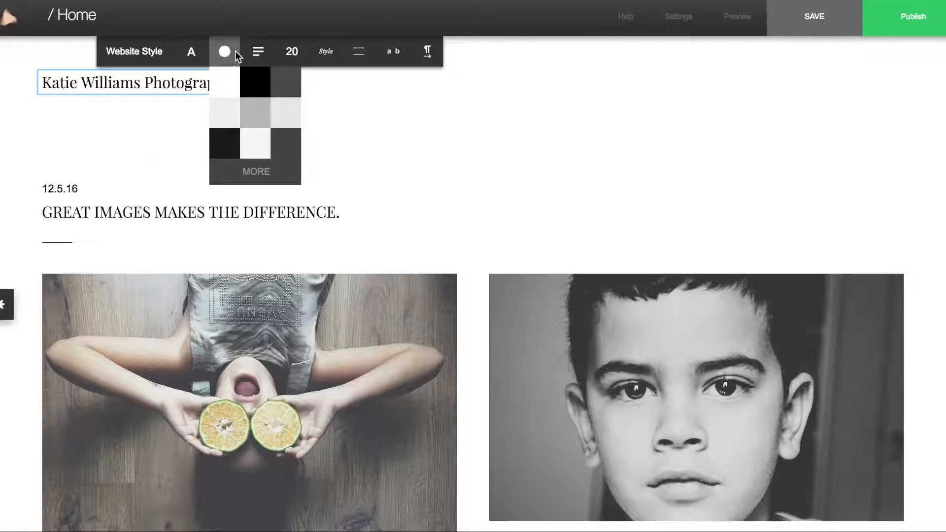
mouse_move(285, 56)
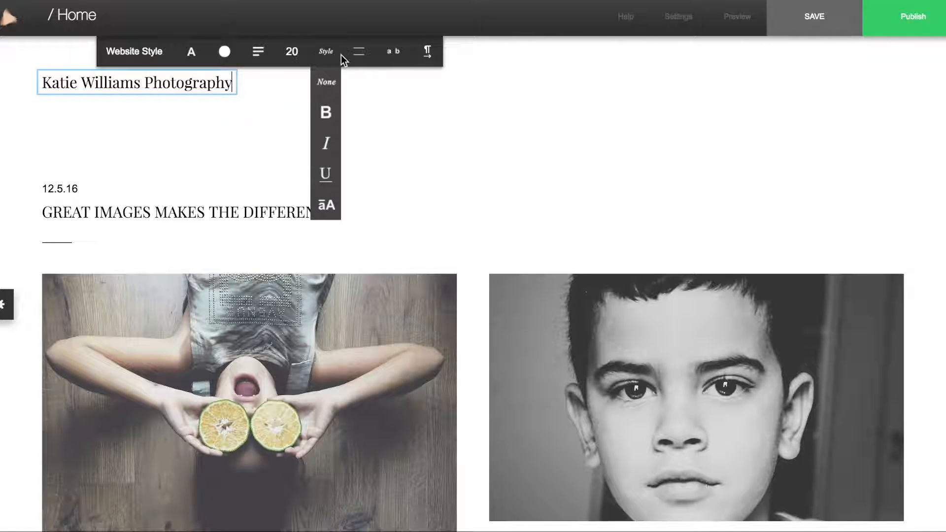
left_click(289, 100)
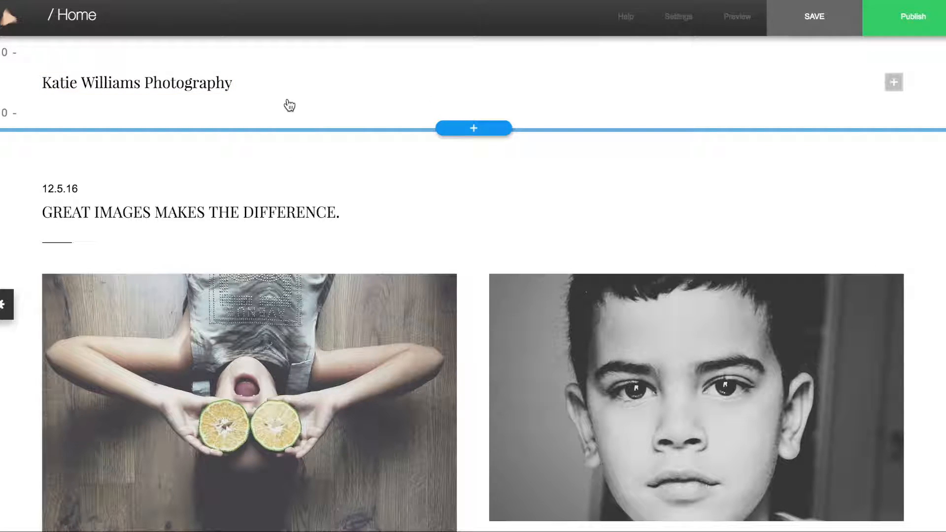
left_click(421, 104)
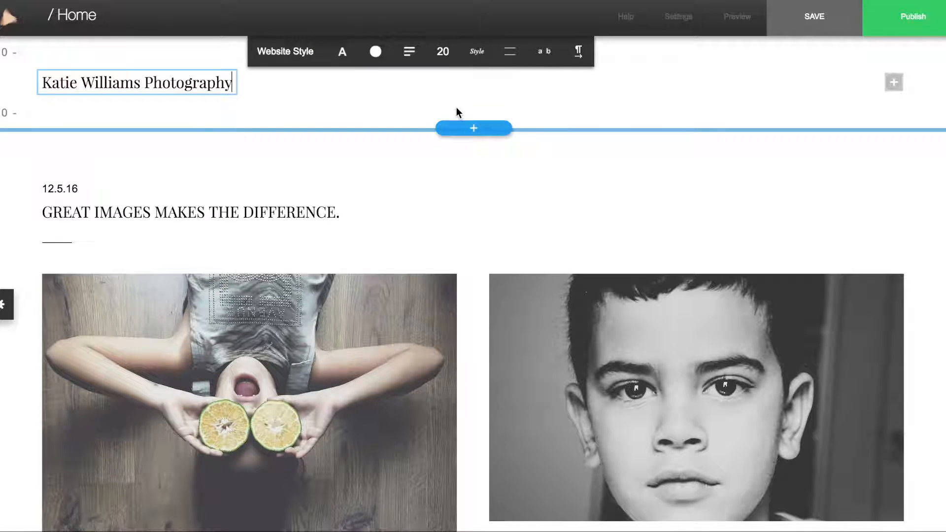
Add a section below the header, browsing the designs to the office-photo hero slide
left_click(470, 129)
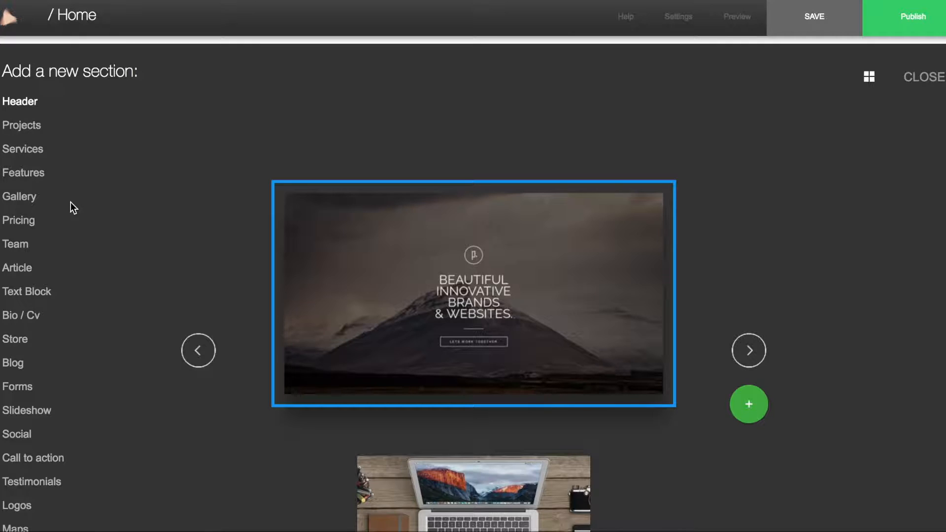
scroll(627, 334, "down", 3)
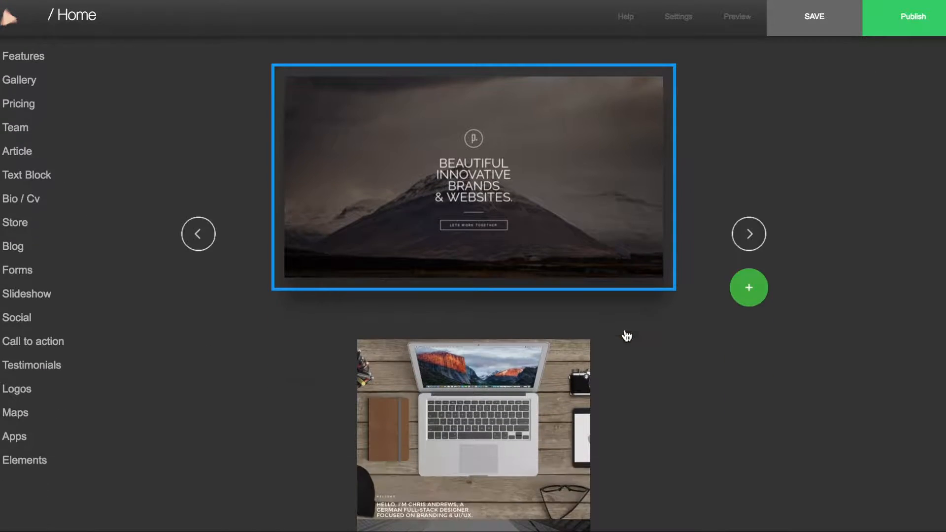
left_click(748, 267)
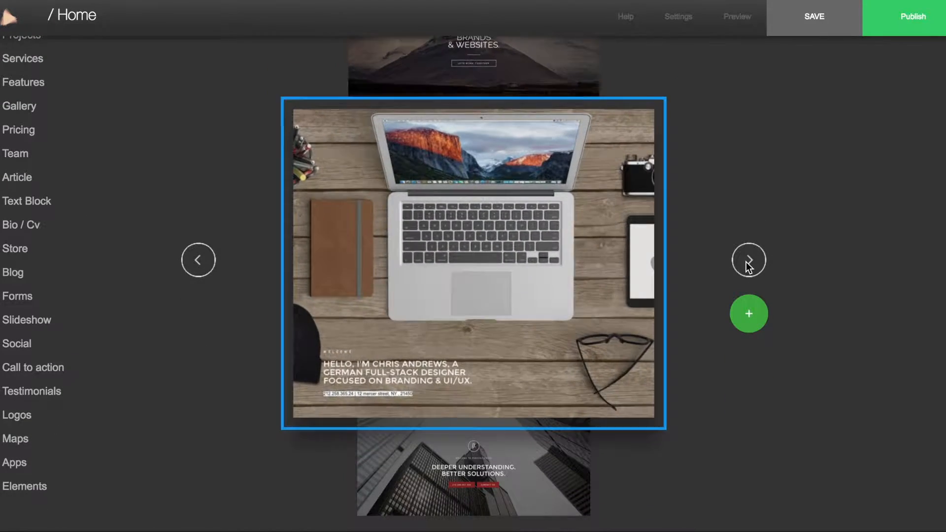
left_click(746, 262)
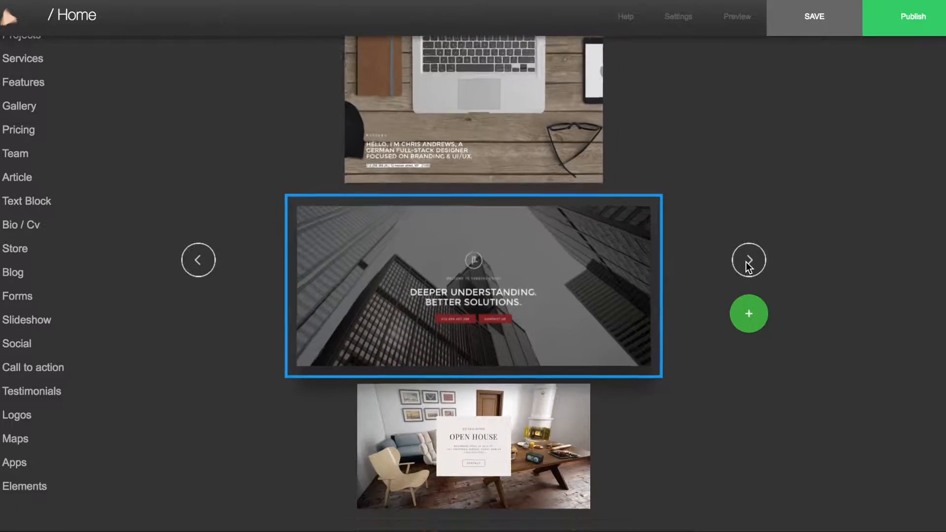
left_click(746, 262)
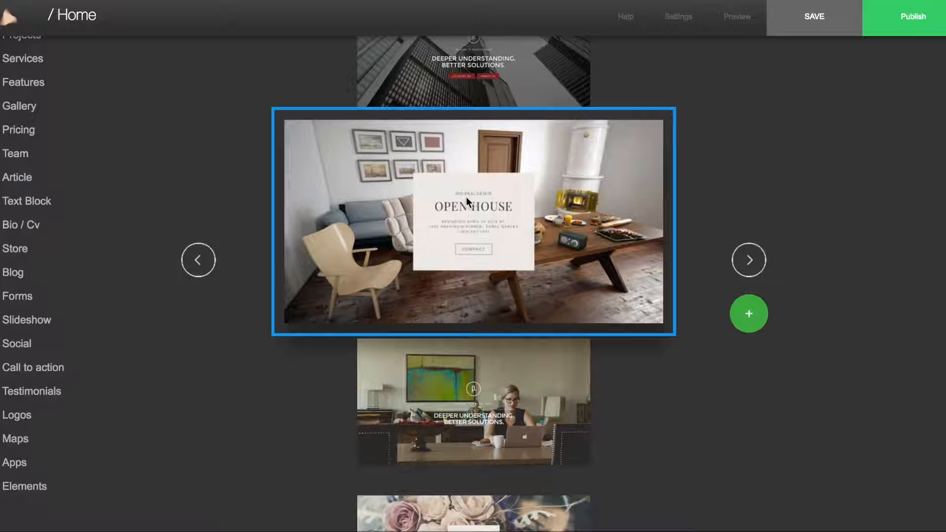
left_click(749, 262)
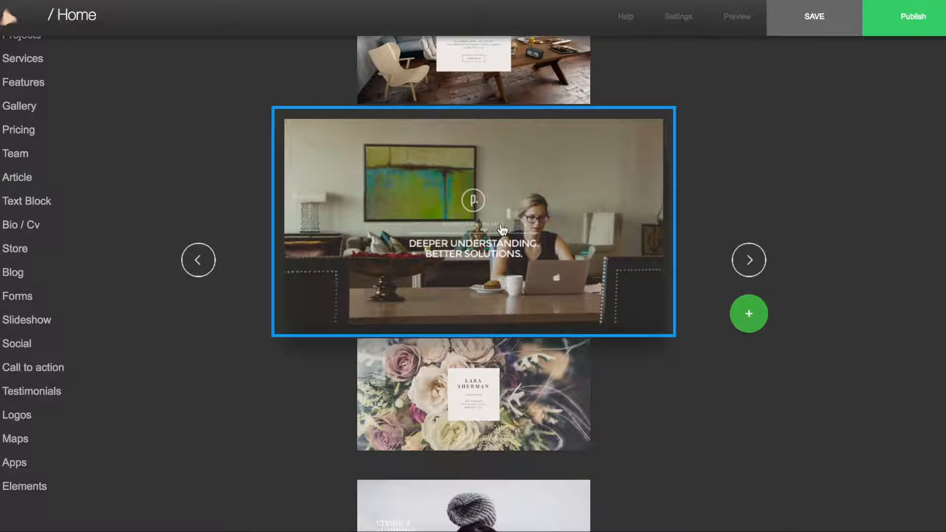
left_click(749, 317)
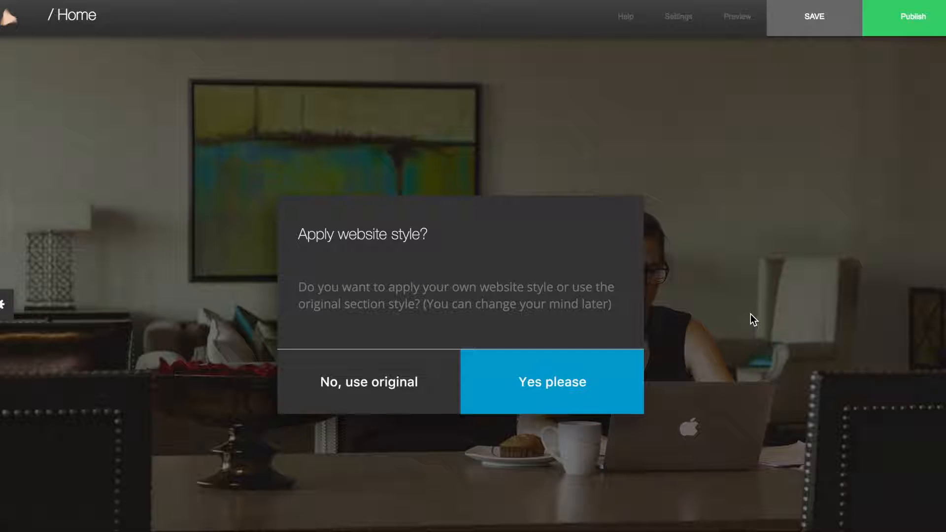
Apply the website style to the new hero section and scroll down to view it
left_click(548, 390)
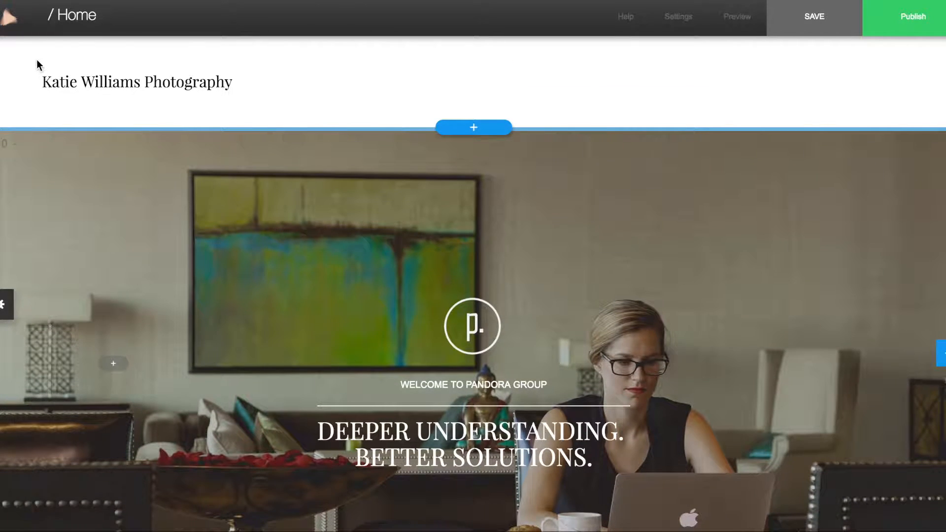
scroll(372, 292, "down", 2)
scroll(373, 292, "down", 3)
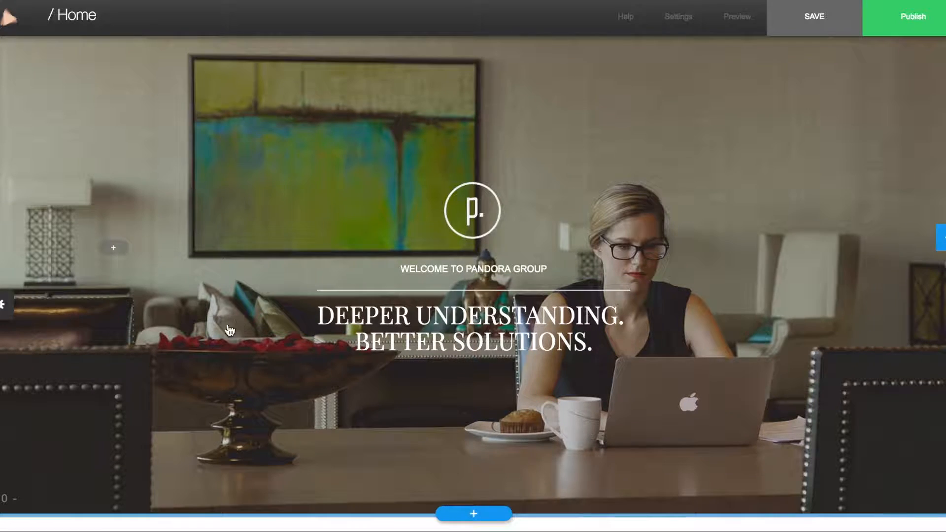
Replace the hero background with the beach photo Prism-0008.jpg
left_click(212, 175)
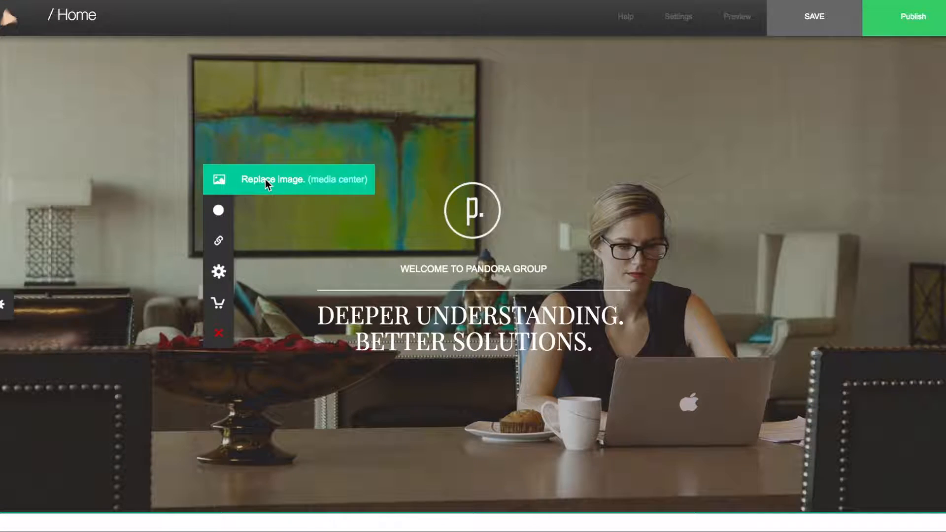
left_click(265, 179)
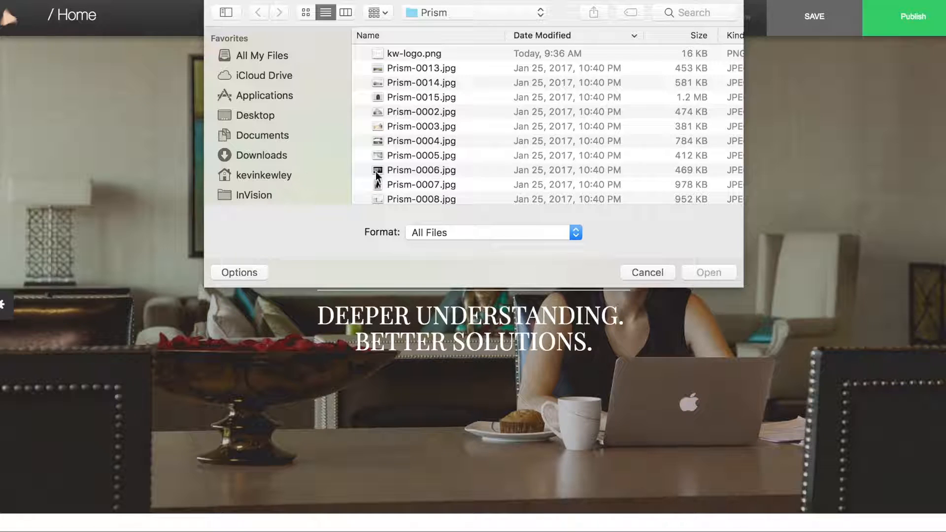
left_click(417, 199)
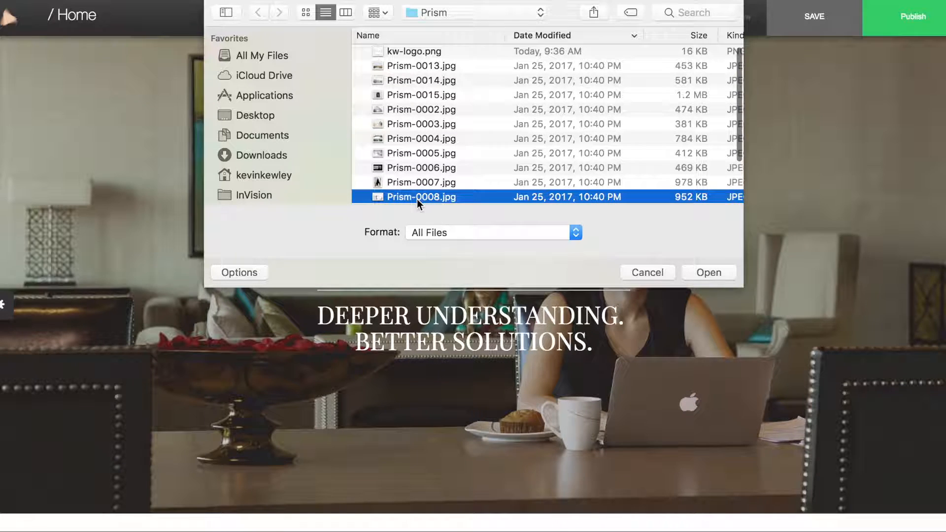
left_click(704, 272)
scroll(688, 242, "down", 2)
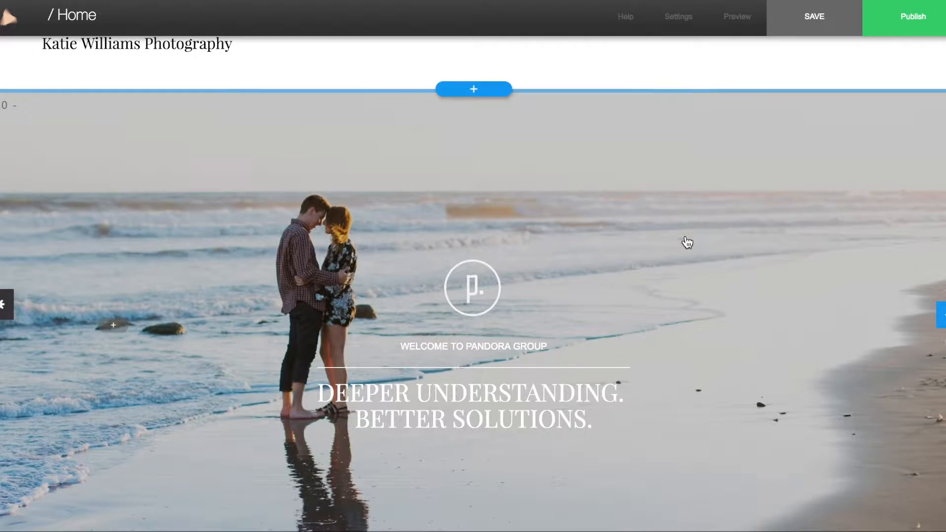
Switch the hero background from normal to parallax scrolling
mouse_move(223, 188)
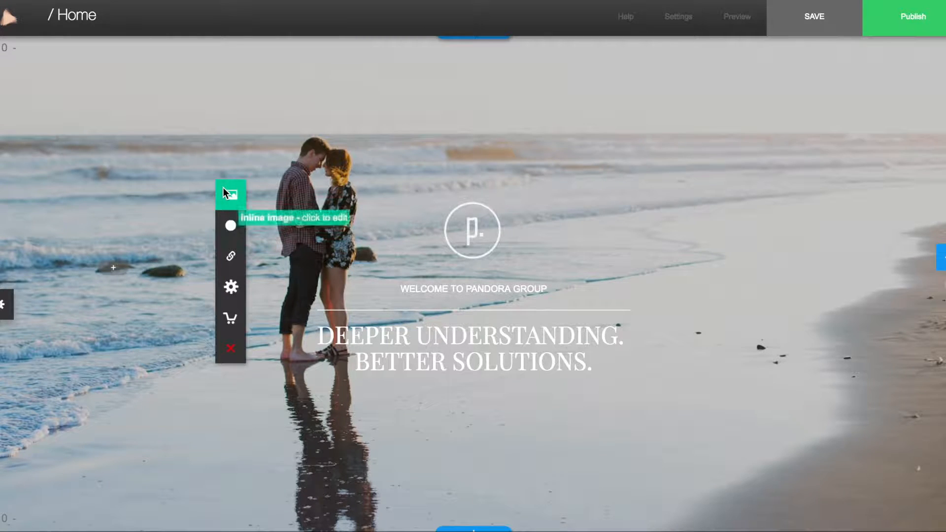
mouse_move(229, 226)
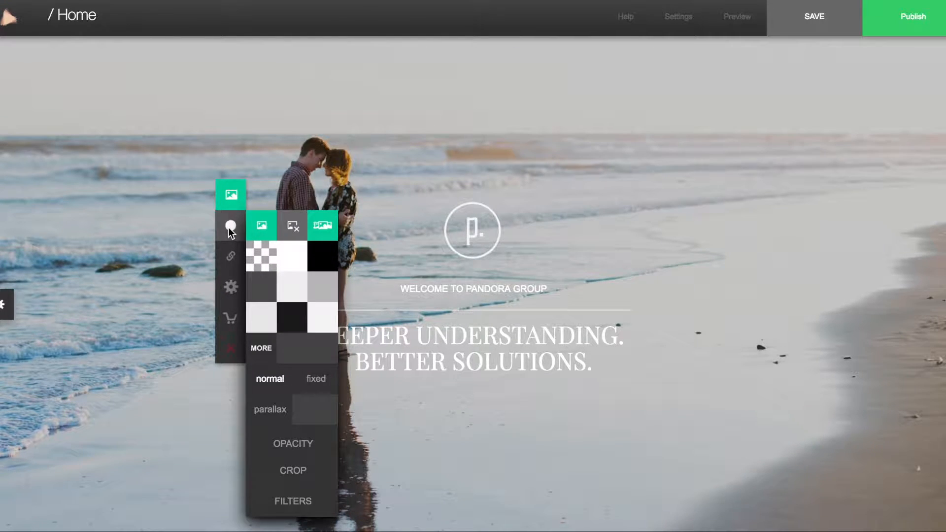
left_click(265, 410)
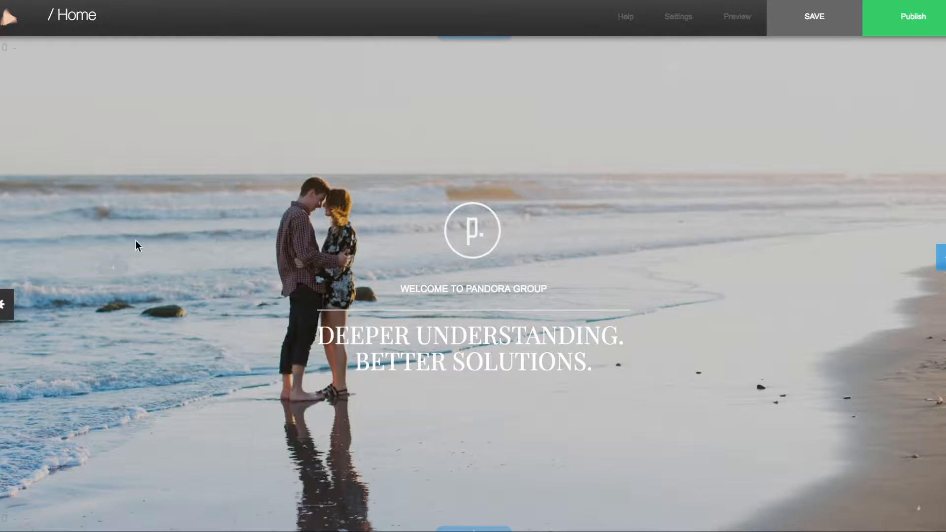
scroll(200, 217, "up", 2)
scroll(200, 217, "down", 7)
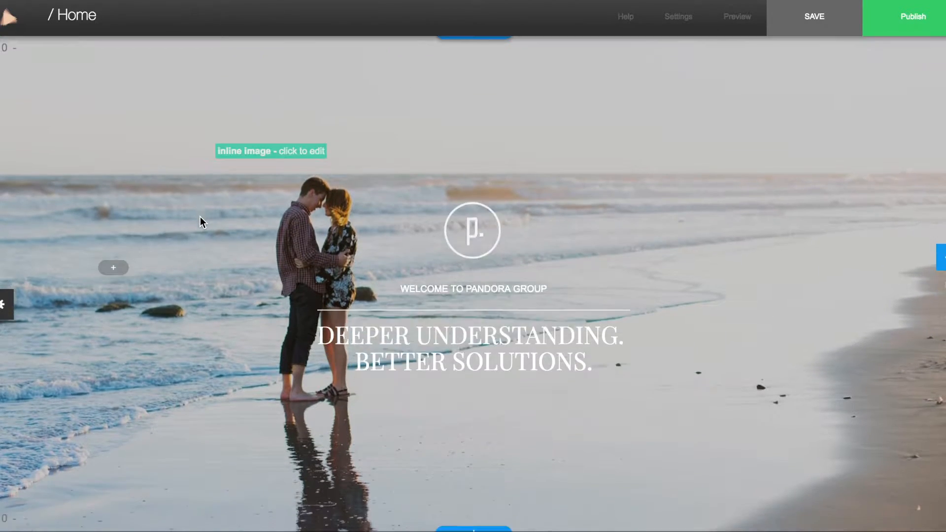
scroll(200, 217, "up", 2)
scroll(202, 223, "up", 3)
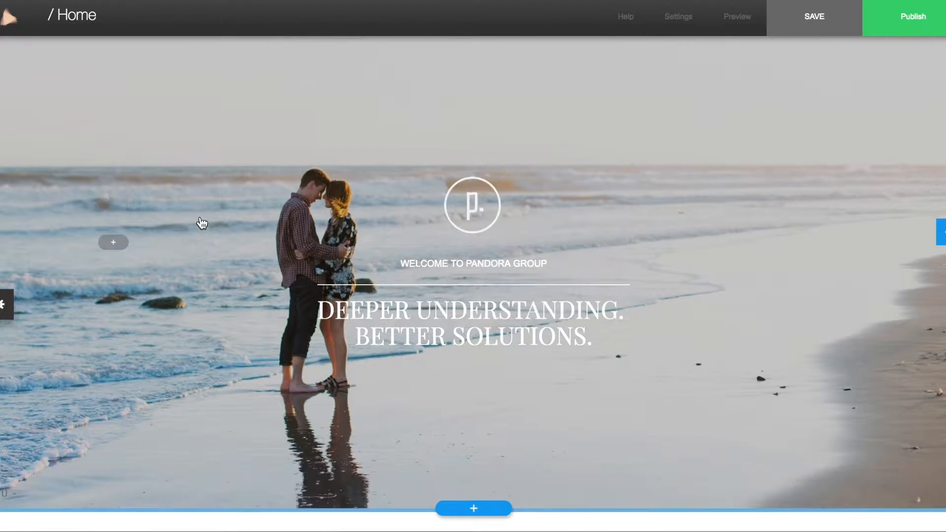
mouse_move(483, 204)
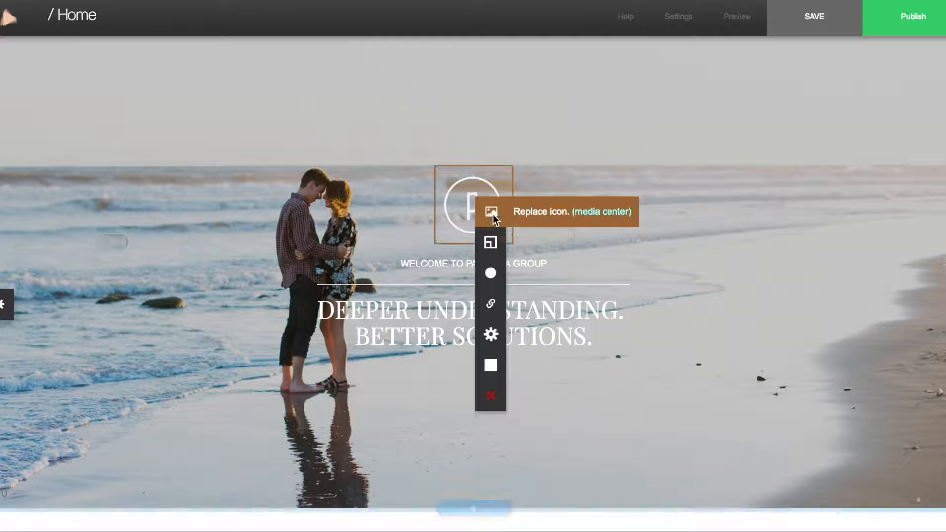
Replace the p. logo with kw-logo.png and enlarge it two Resize steps
left_click(536, 210)
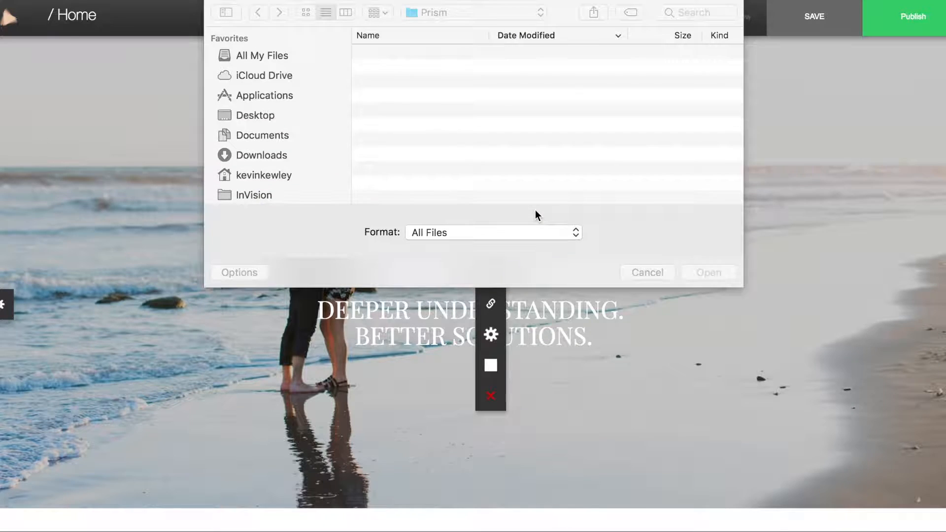
left_click(408, 51)
left_click(706, 273)
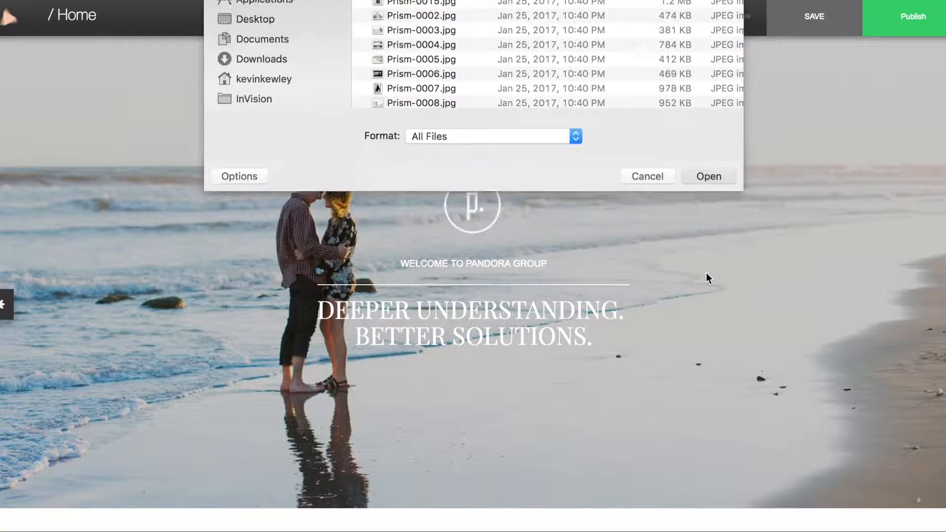
left_click(478, 214)
mouse_move(484, 253)
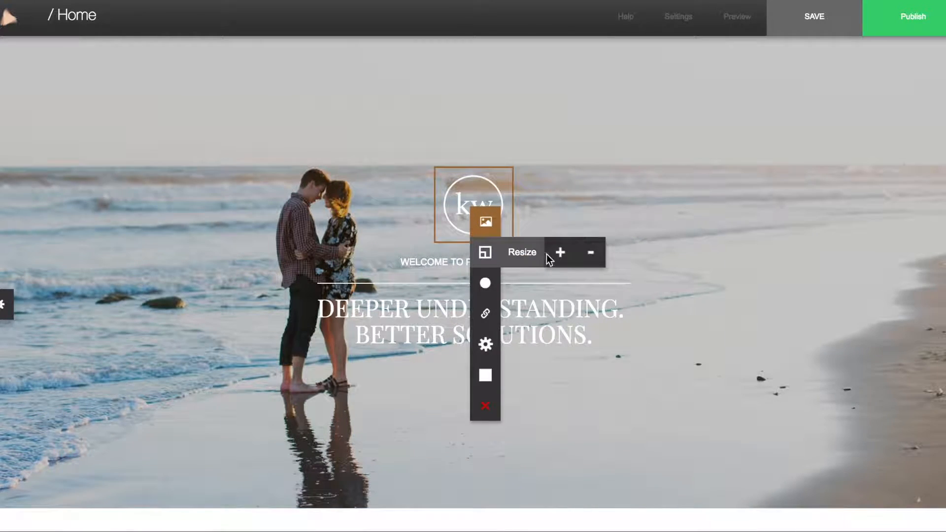
left_click(560, 253)
left_click(561, 252)
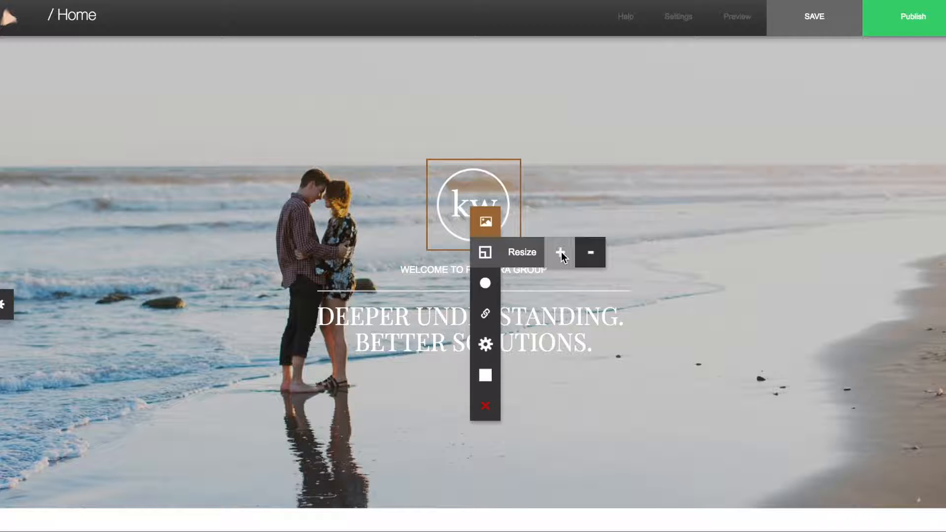
left_click(465, 270)
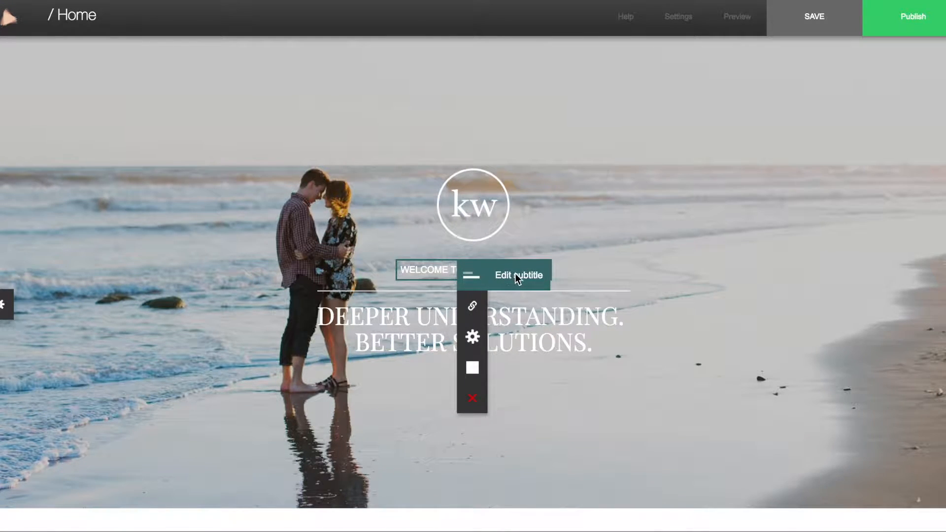
Set the subtitle to 'Capturing Moments. Celebrating Love.' and the heading to the photographer's name plus Photography
left_click(516, 276)
type("Capturing Moments. Celebrating Love.")
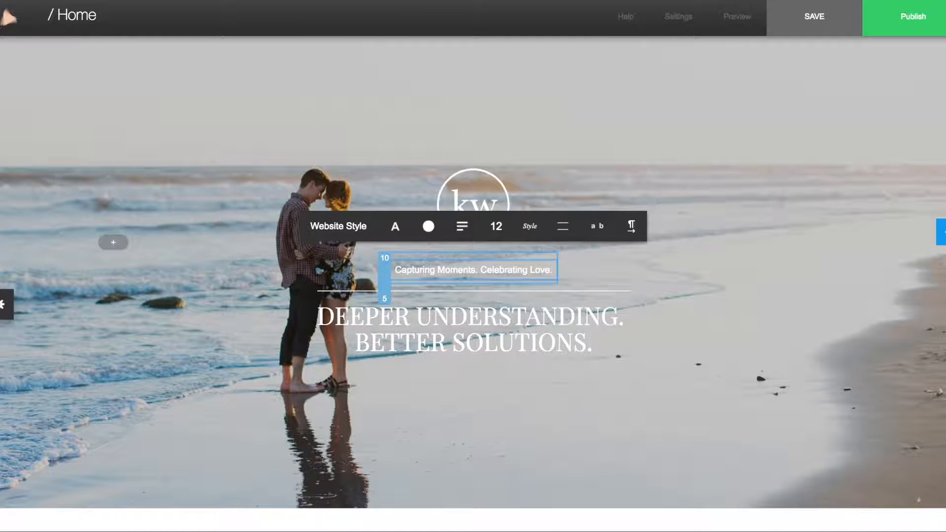
left_click(457, 323)
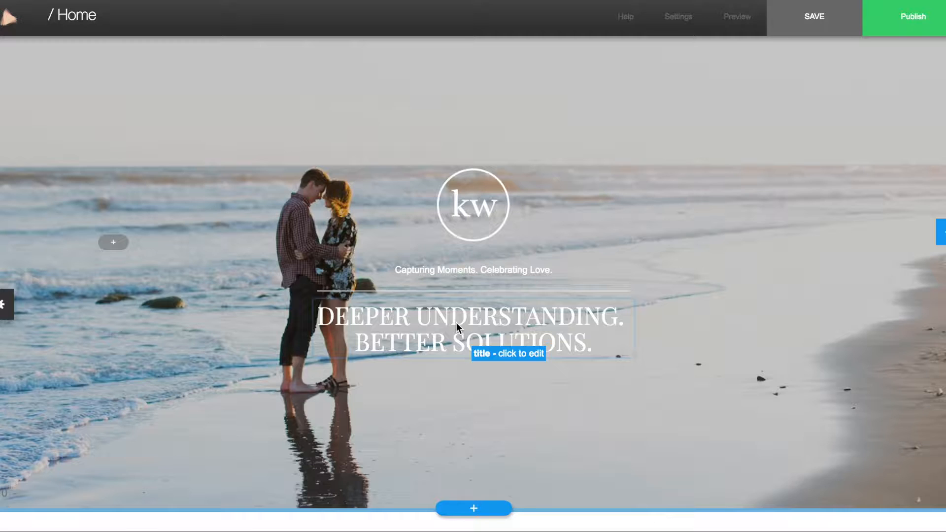
left_click(456, 323)
left_click(501, 328)
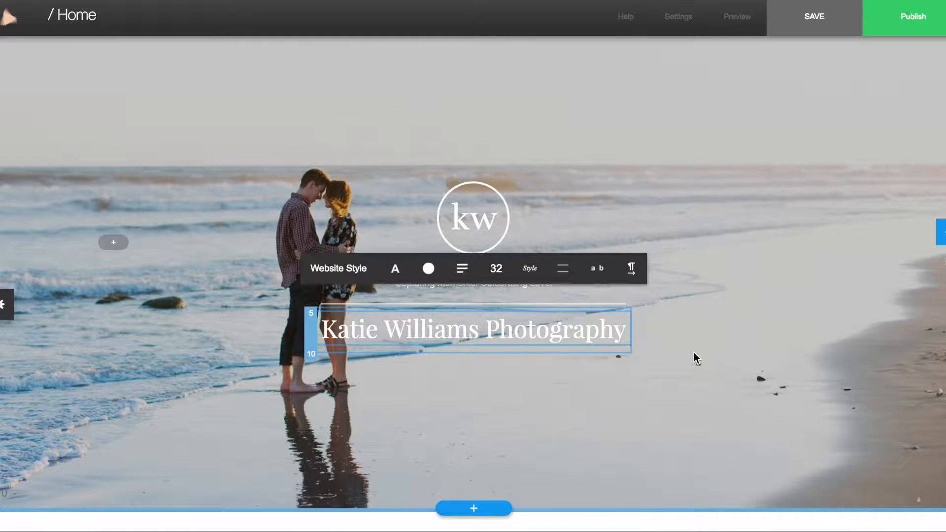
left_click(694, 353)
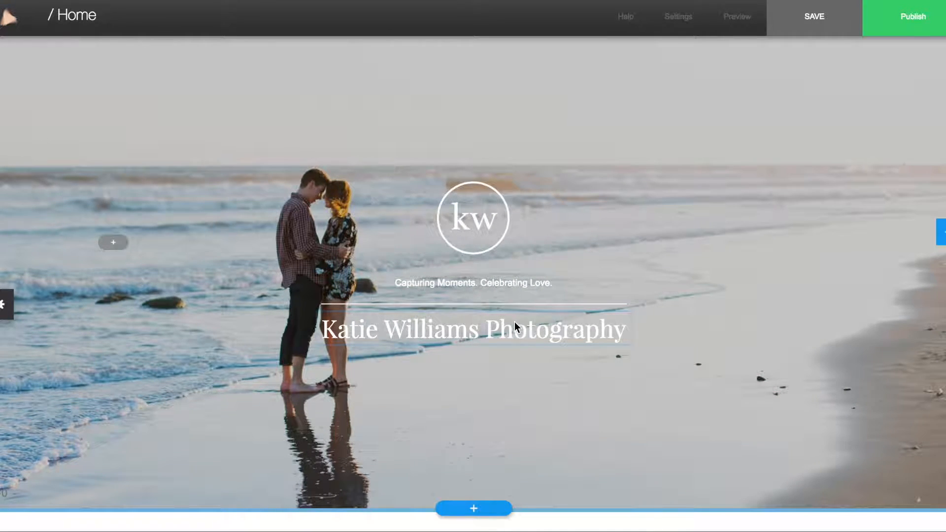
Reorder the hero: heading above the divider and tagline, tagline below the divider
mouse_move(502, 329)
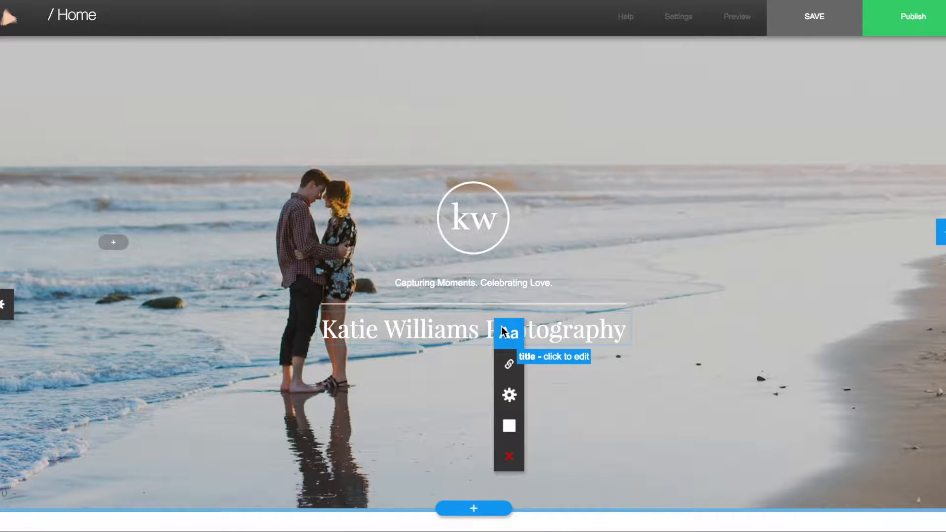
mouse_move(509, 428)
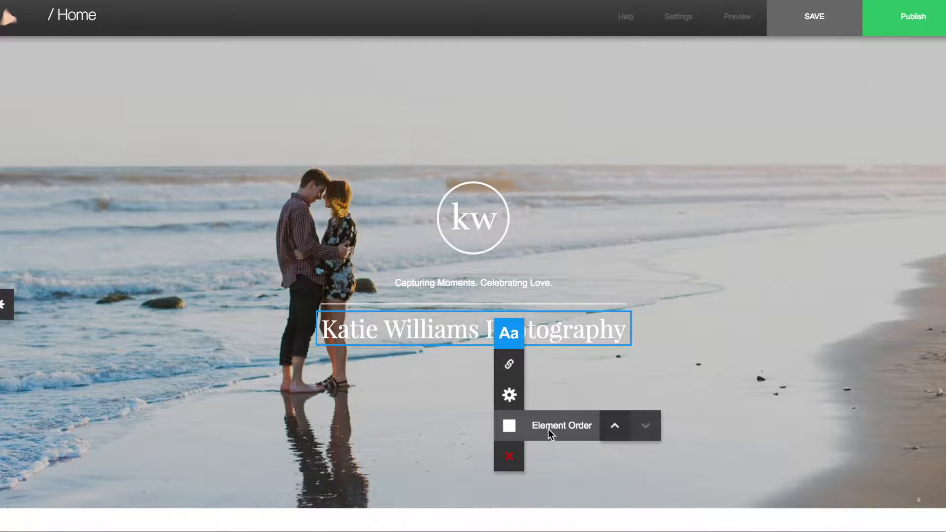
left_click(617, 427)
left_click(617, 427)
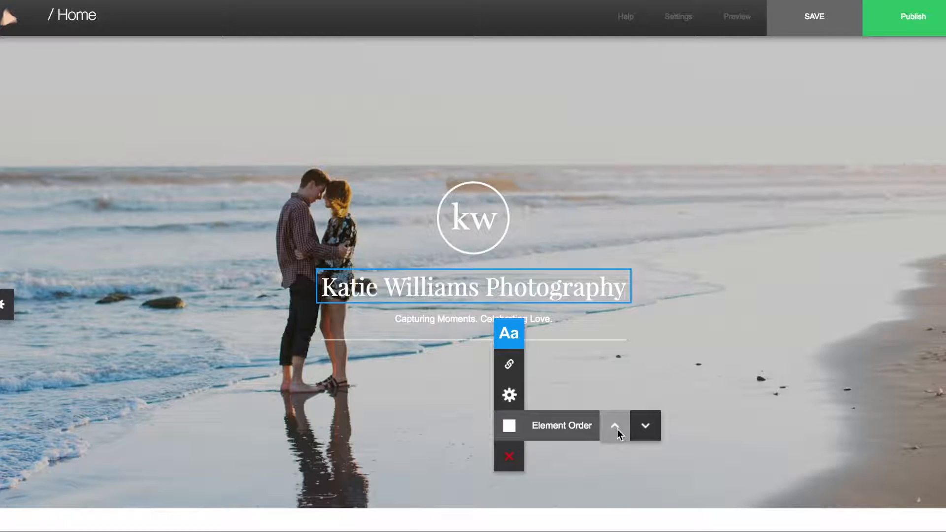
left_click(525, 320)
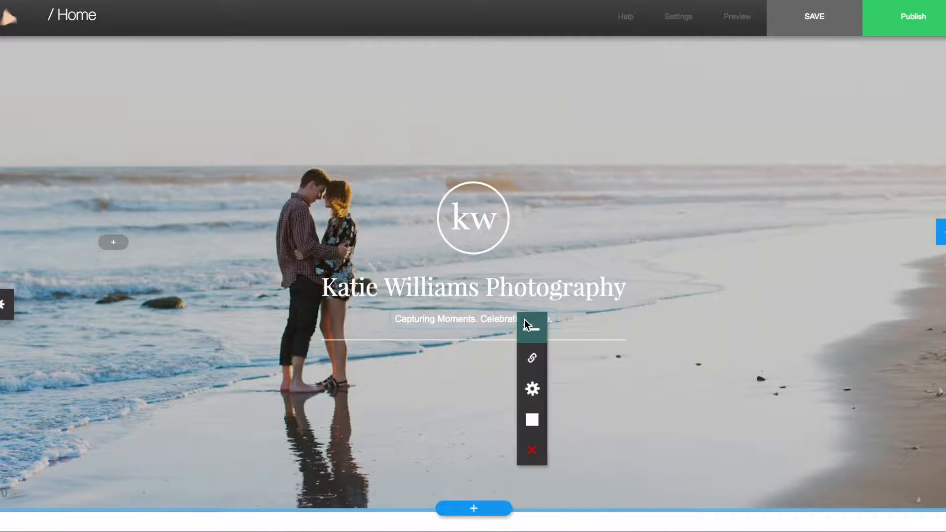
mouse_move(531, 419)
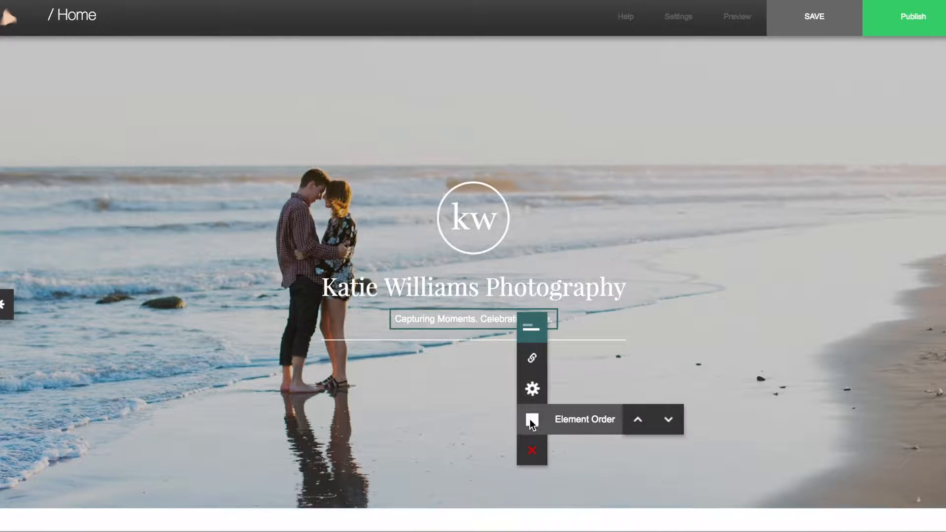
left_click(672, 420)
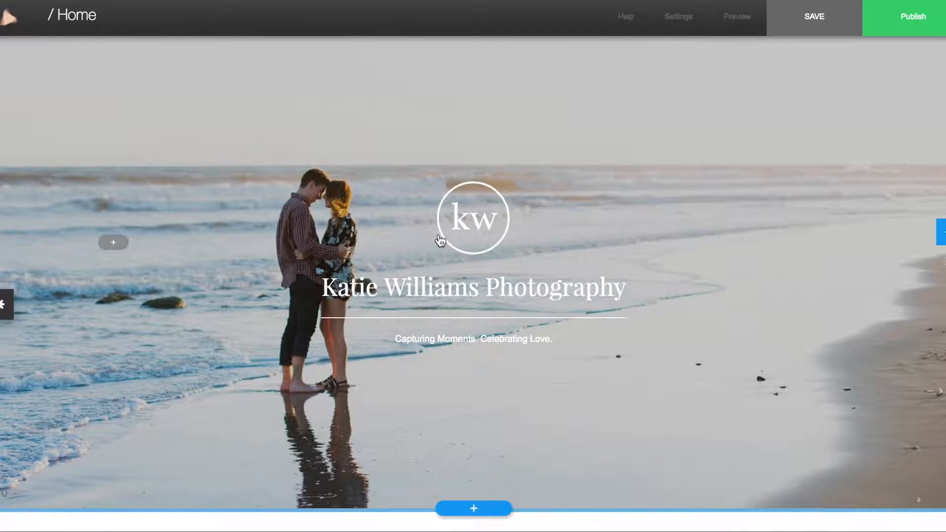
Delete the 12.5.16 date from the gallery section
scroll(655, 247, "up", 3)
scroll(655, 247, "down", 3)
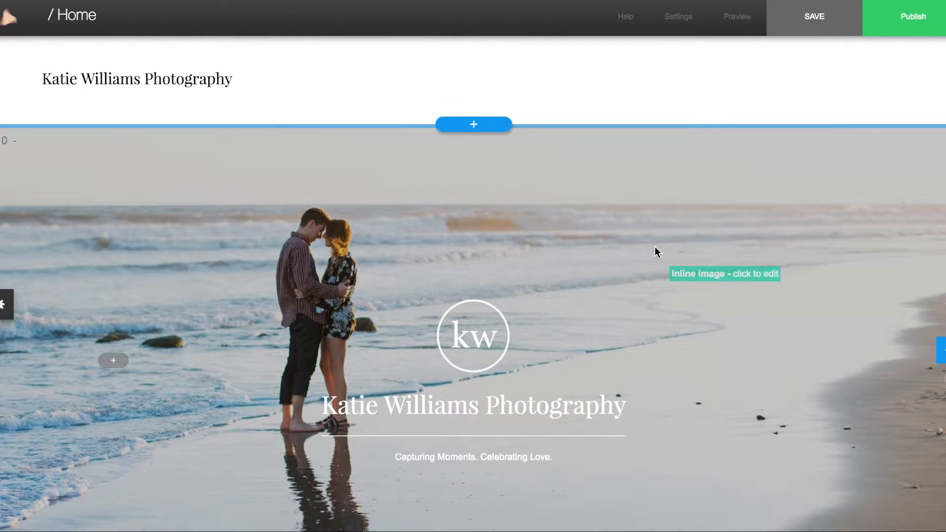
scroll(655, 246, "down", 5)
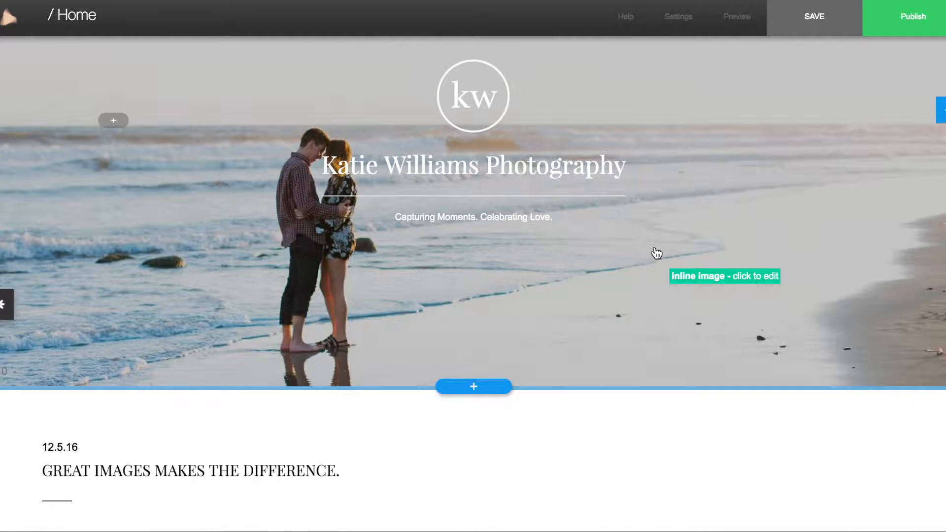
scroll(657, 253, "down", 3)
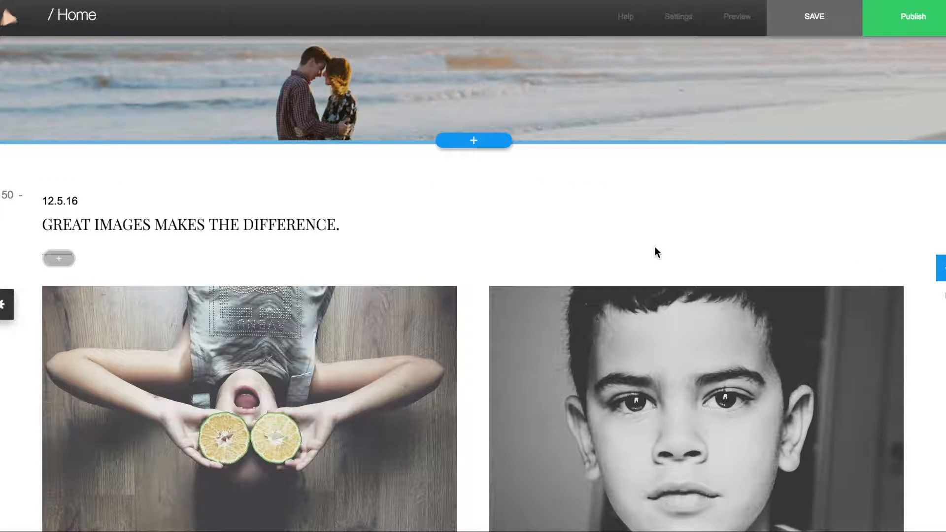
scroll(656, 251, "down", 1)
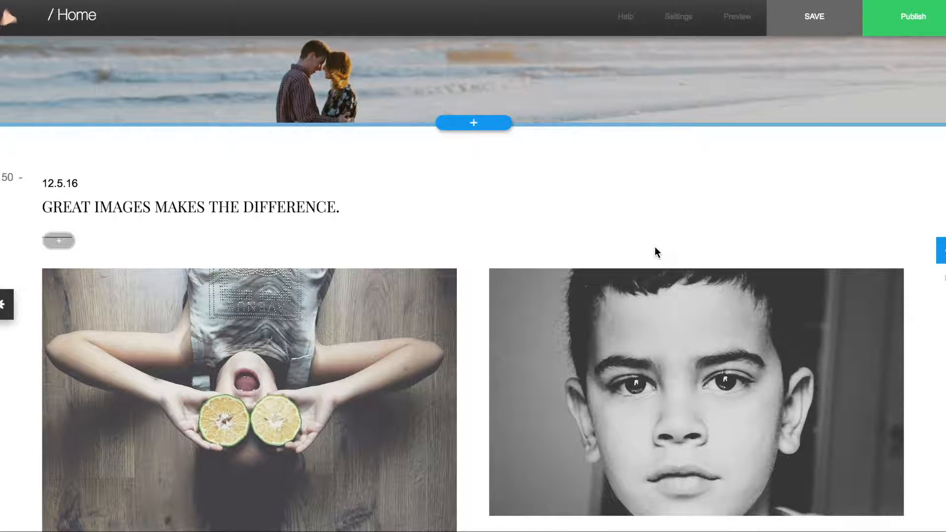
left_click(76, 184)
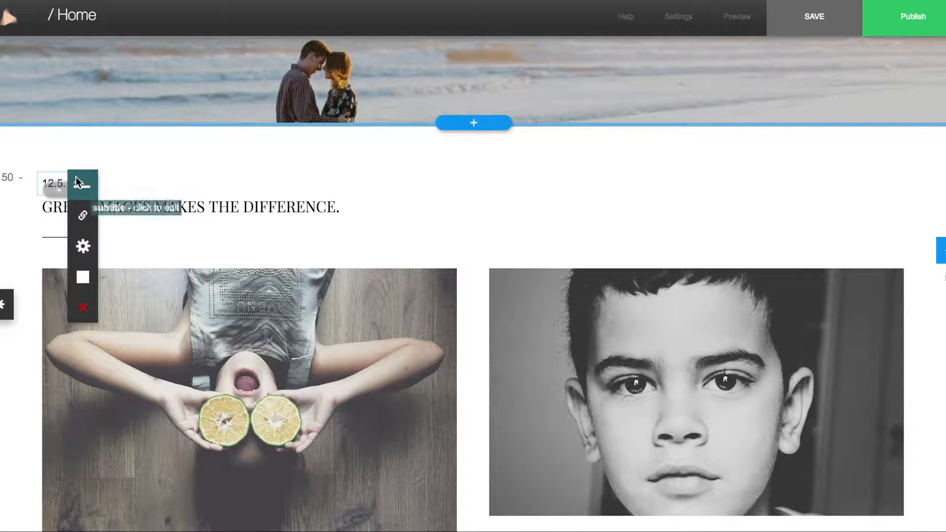
left_click(85, 309)
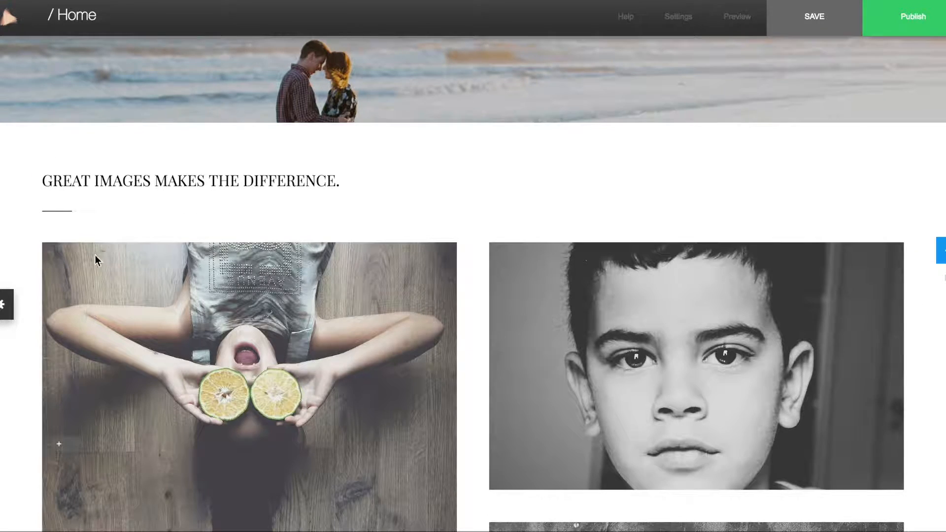
Change the gallery heading to PRICELESS MOMENTS
left_click(135, 186)
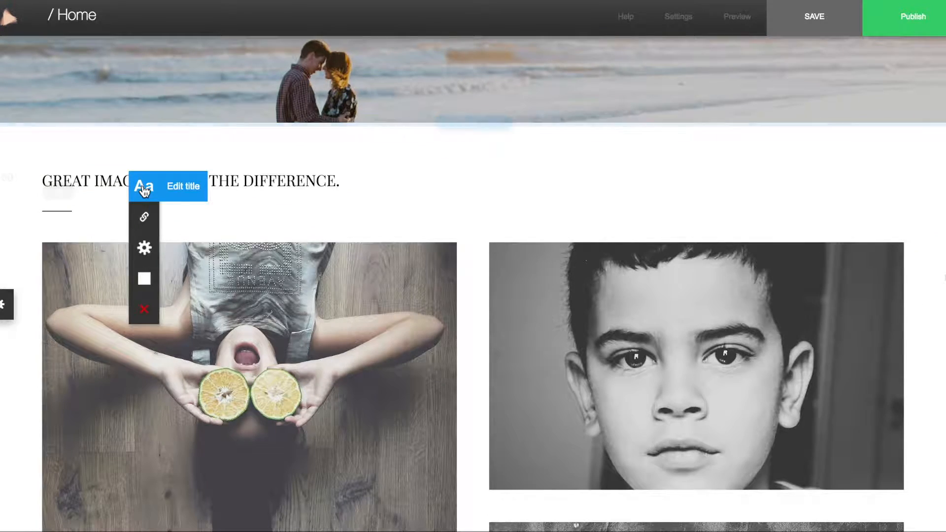
left_click(173, 194)
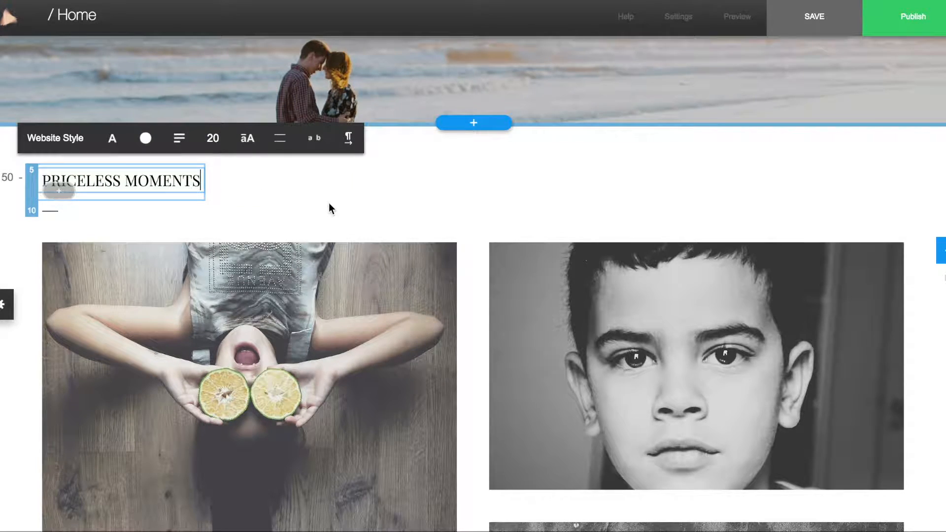
left_click(329, 203)
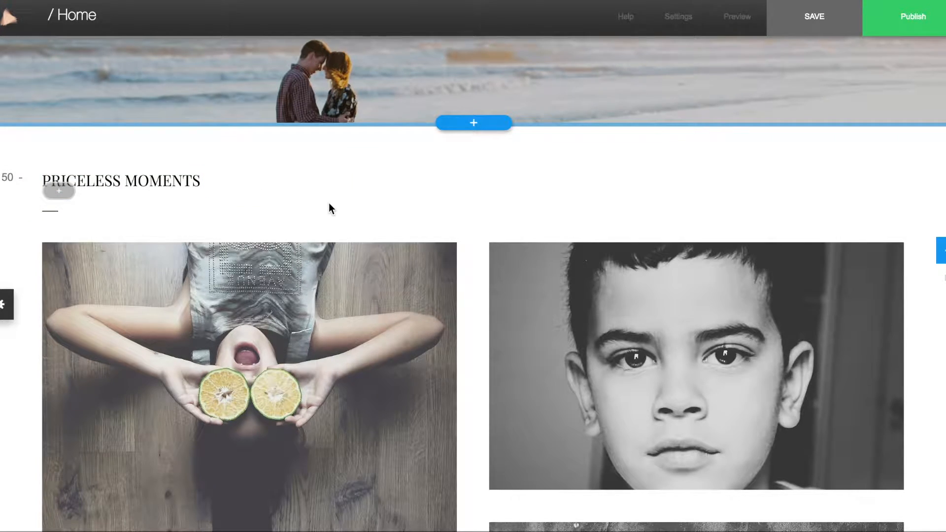
scroll(347, 233, "down", 4)
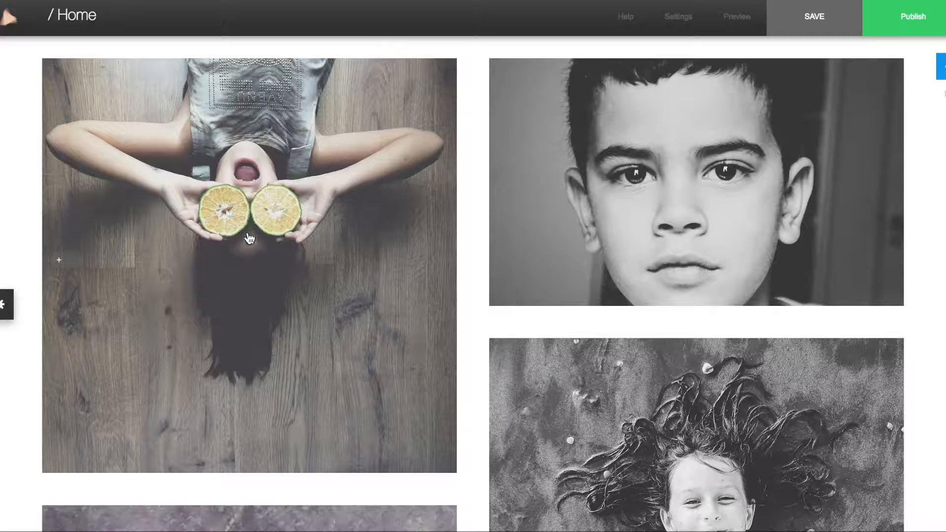
Replace the lime gallery photo with the wedding image Prism-0003 from the media center
left_click(251, 240)
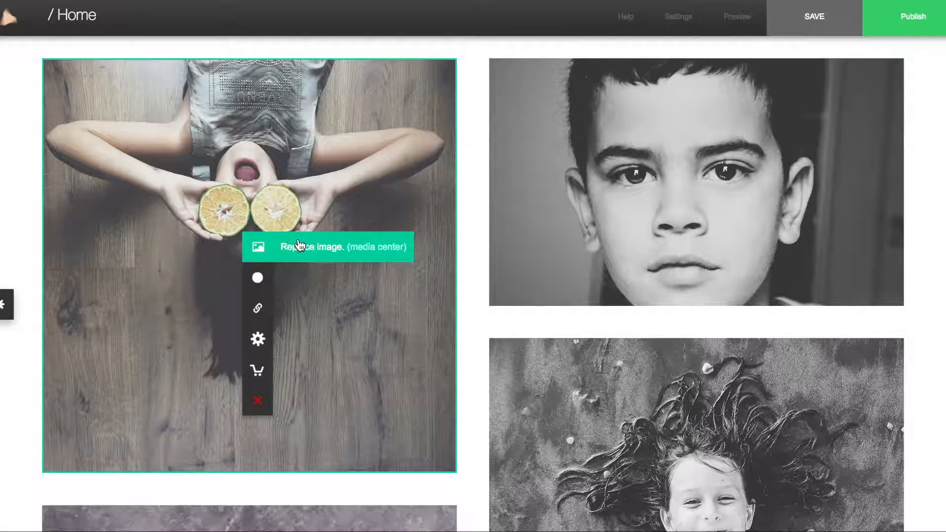
left_click(308, 248)
left_click(425, 126)
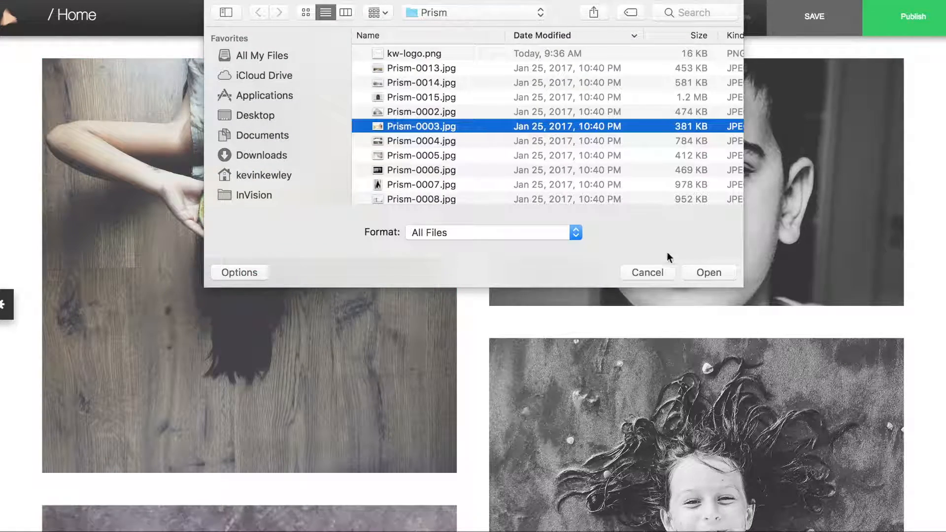
left_click(708, 273)
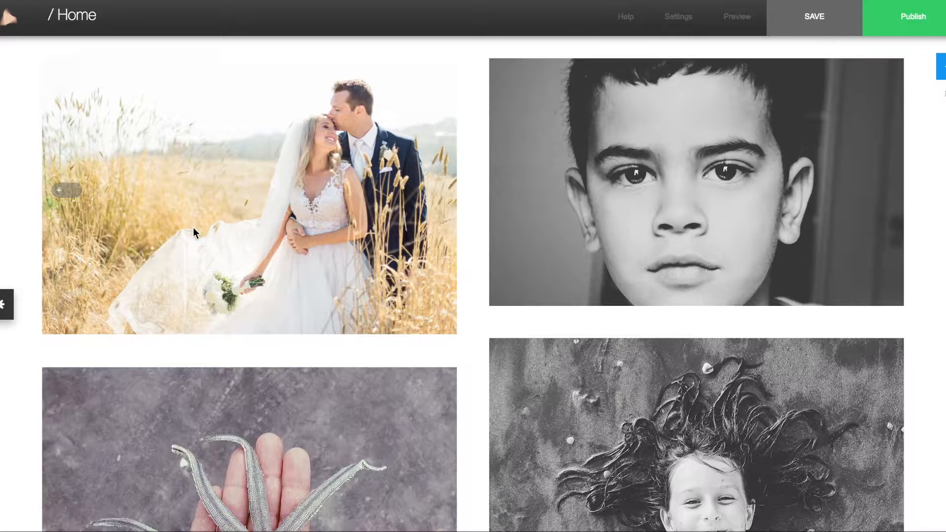
Replace the boy portrait with Prism-0010 and the sand-child photo with Prism-0011
scroll(241, 185, "up", 1)
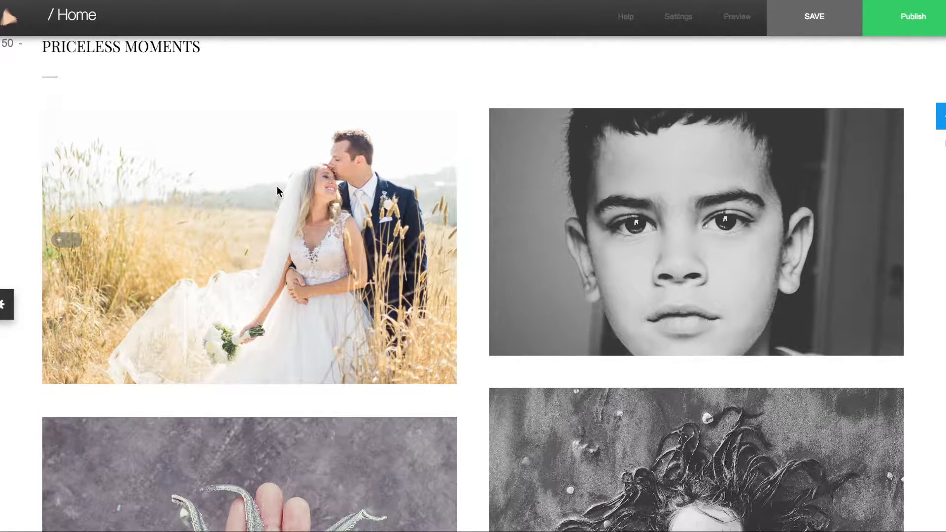
left_click(670, 239)
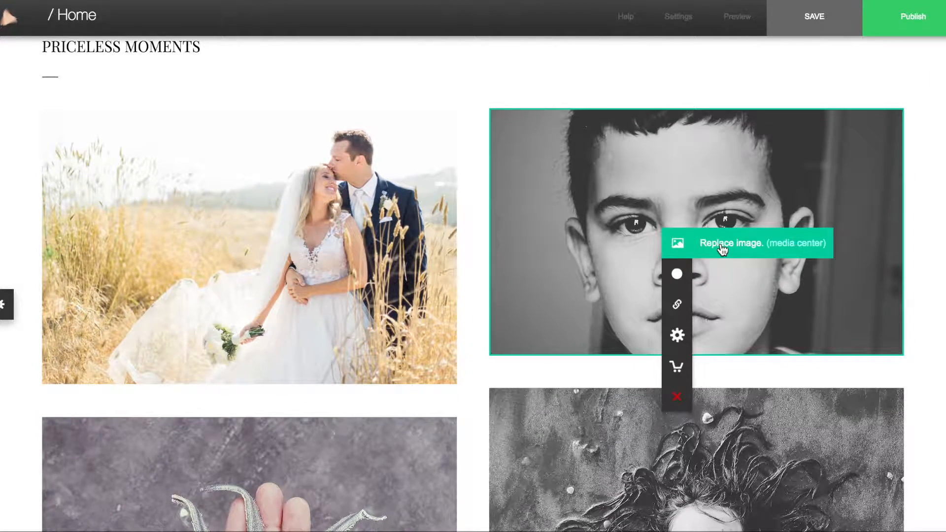
left_click(722, 246)
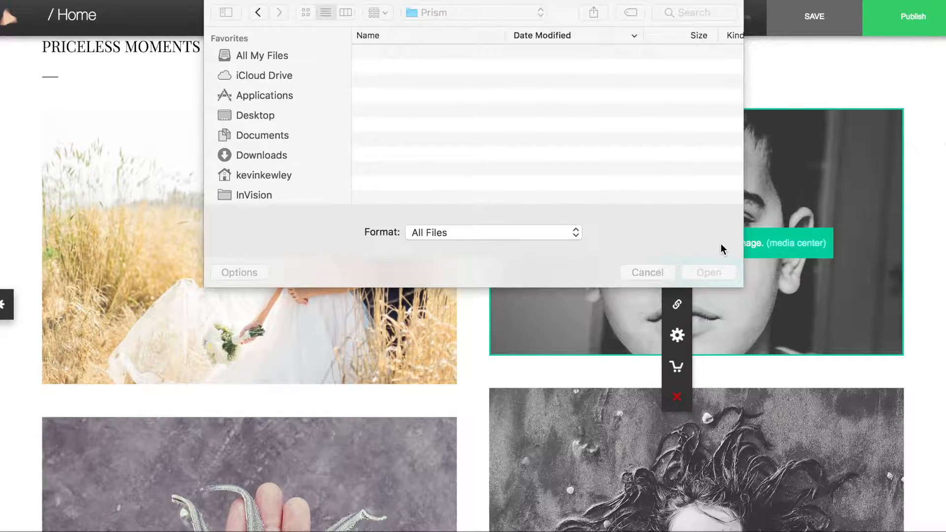
left_click(699, 270)
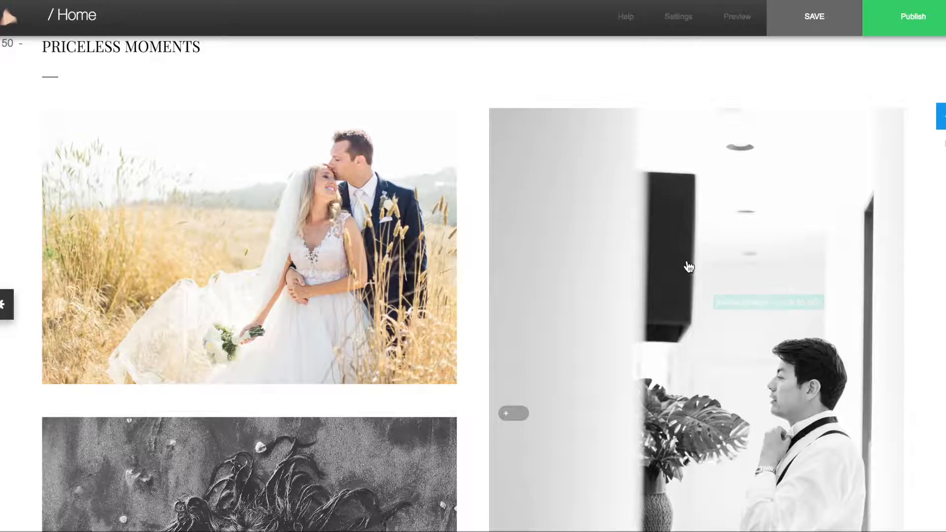
scroll(686, 269, "down", 3)
scroll(689, 268, "down", 2)
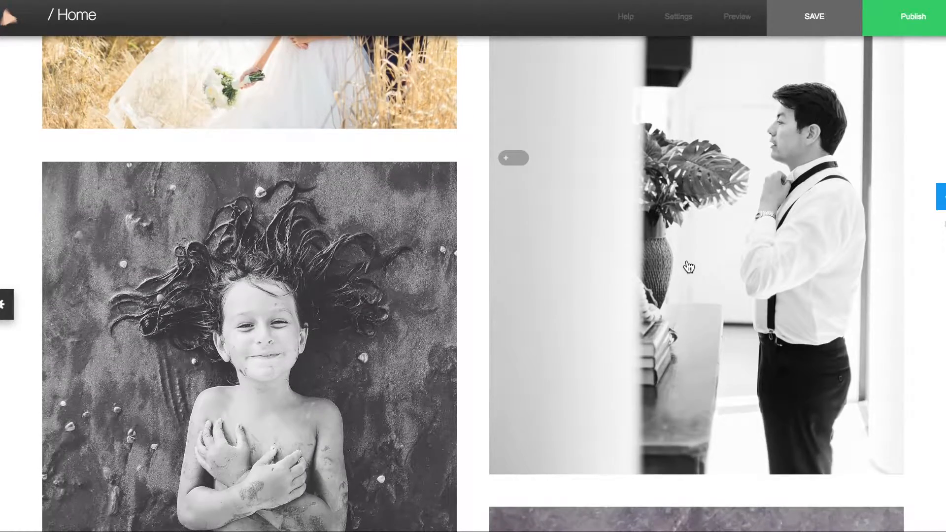
left_click(237, 298)
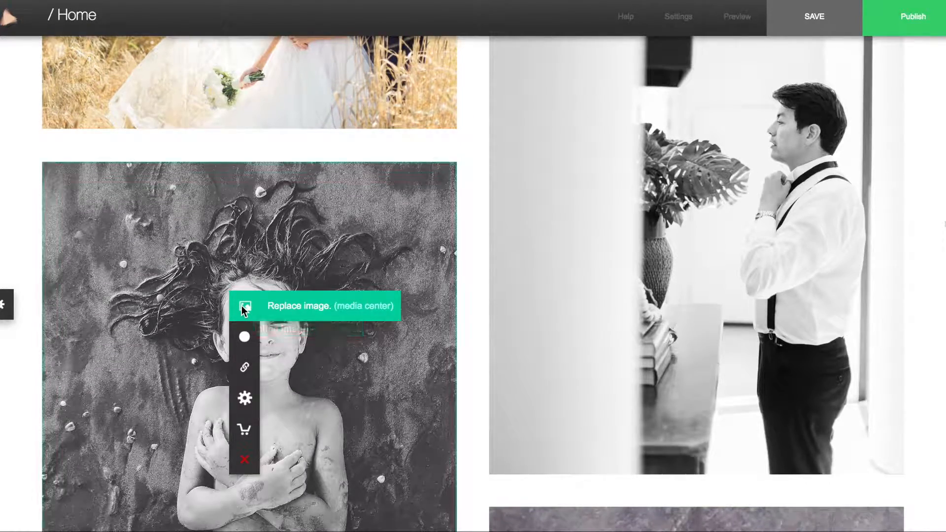
left_click(294, 306)
left_click(710, 271)
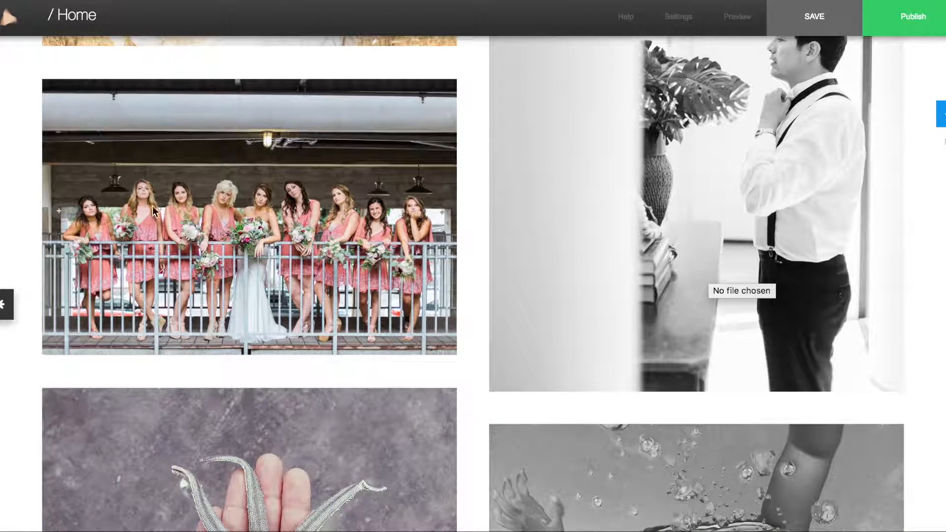
Crop the bridesmaids photo by scaling it up and moving it upward within its frame
mouse_move(225, 214)
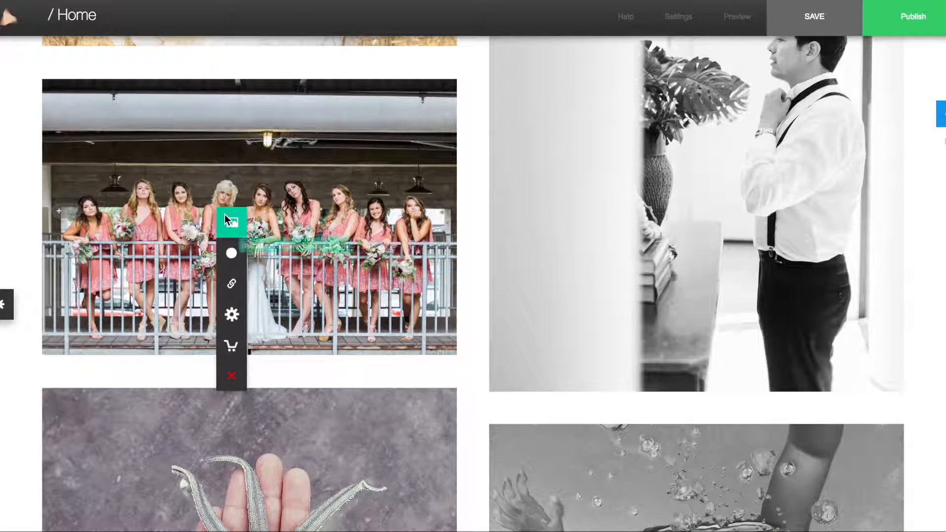
left_click(227, 253)
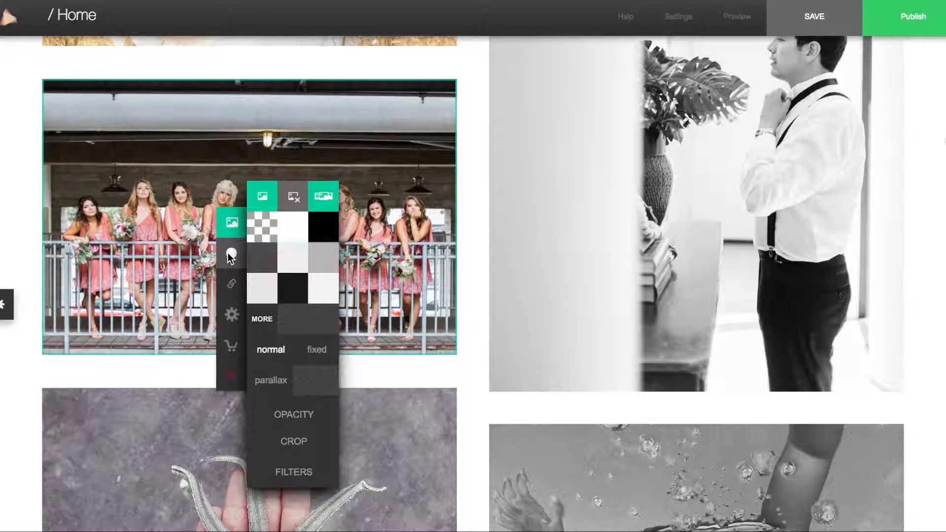
left_click(298, 440)
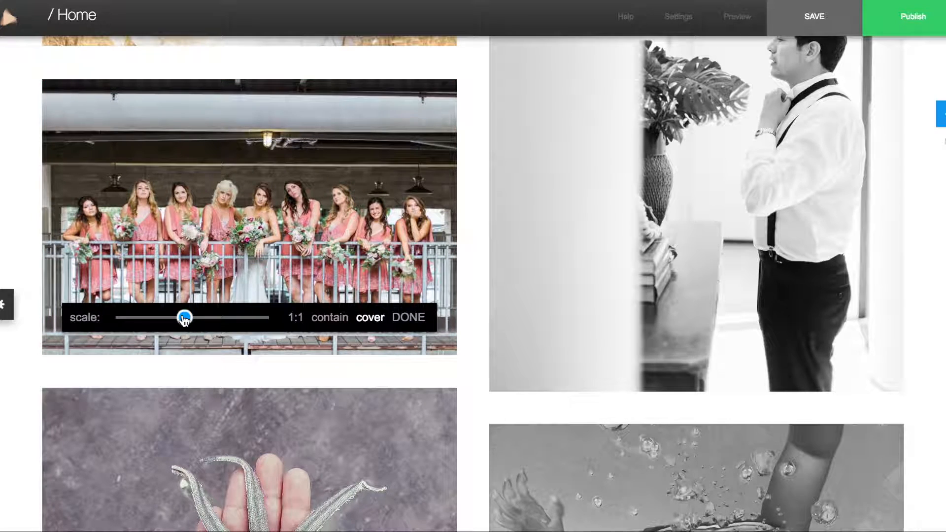
left_click_drag(185, 319, 195, 318)
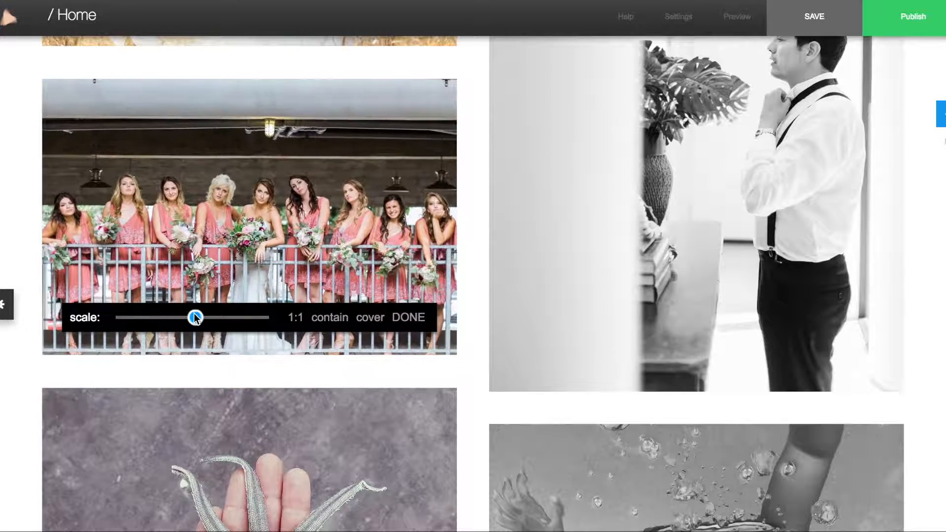
left_click_drag(253, 235, 249, 183)
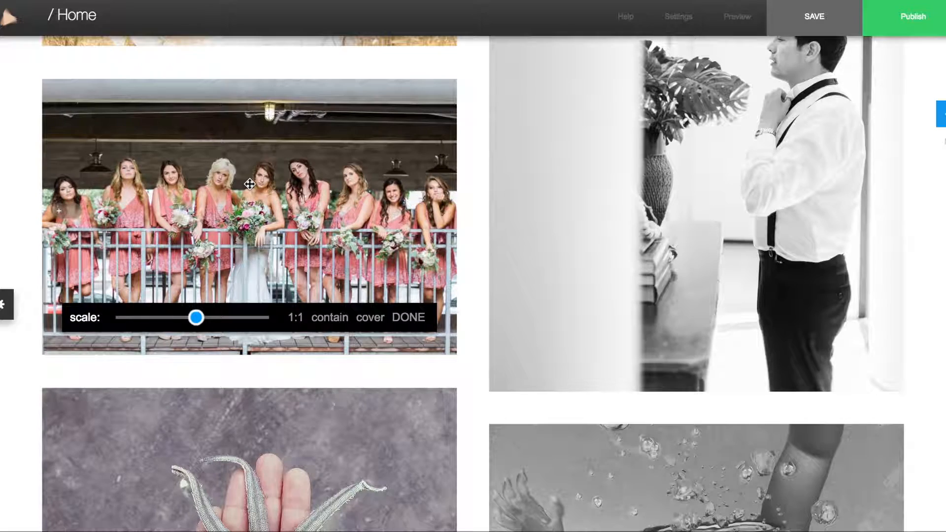
left_click(409, 318)
scroll(469, 351, "down", 6)
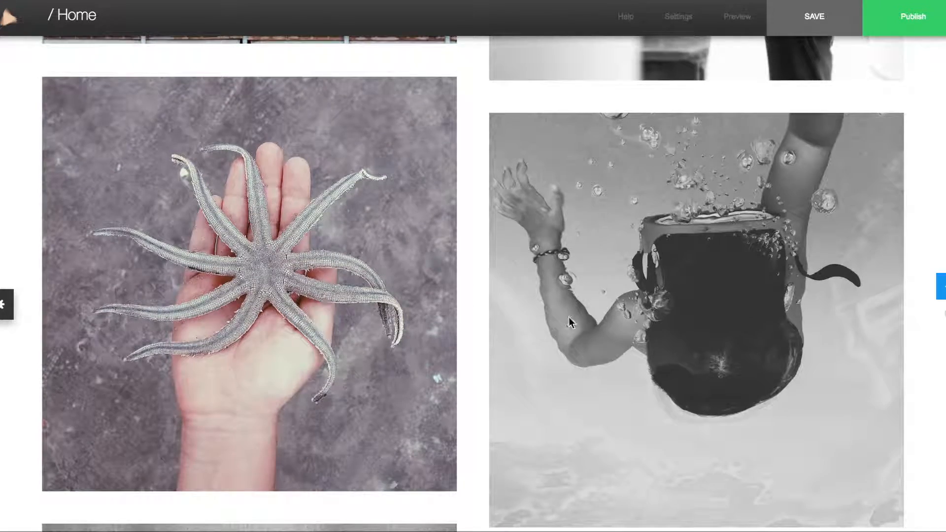
Delete the whole starfish photo item from the PRICELESS MOMENTS gallery
scroll(470, 351, "down", 1)
scroll(469, 348, "up", 2)
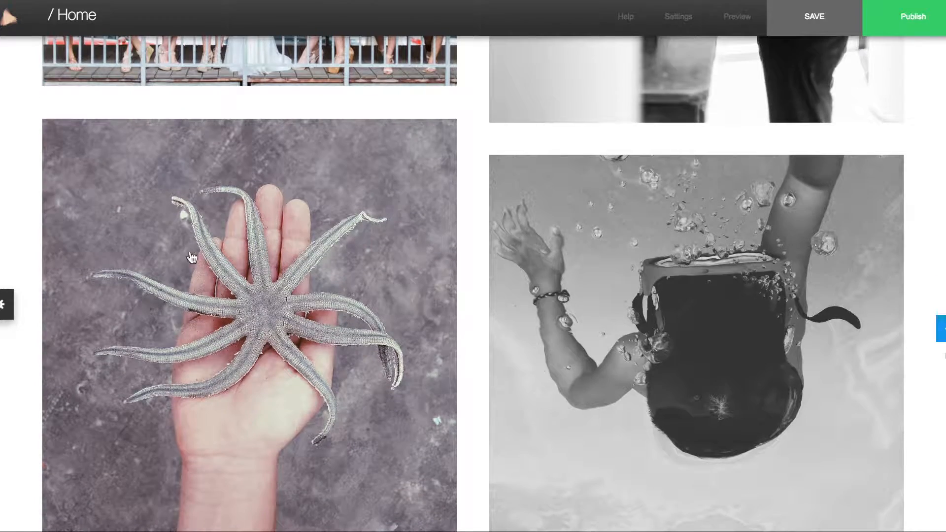
mouse_move(182, 255)
mouse_move(187, 411)
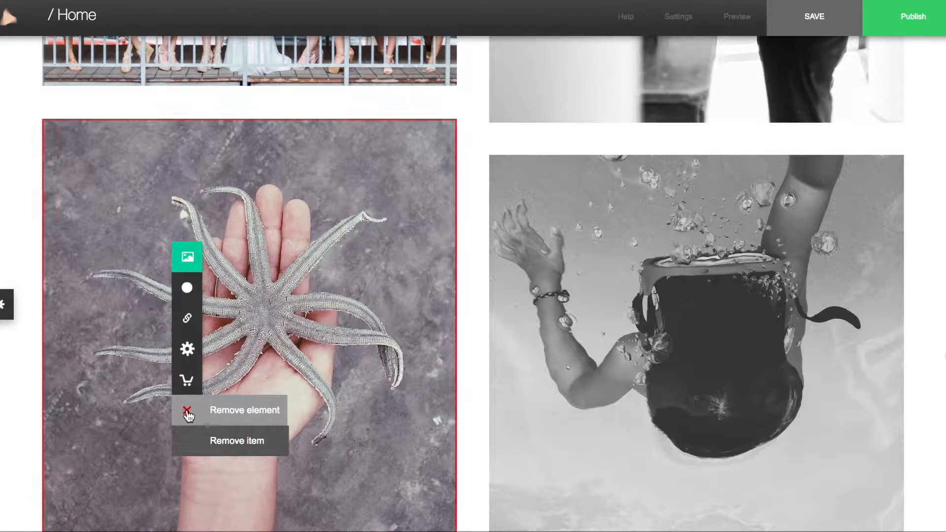
left_click(233, 410)
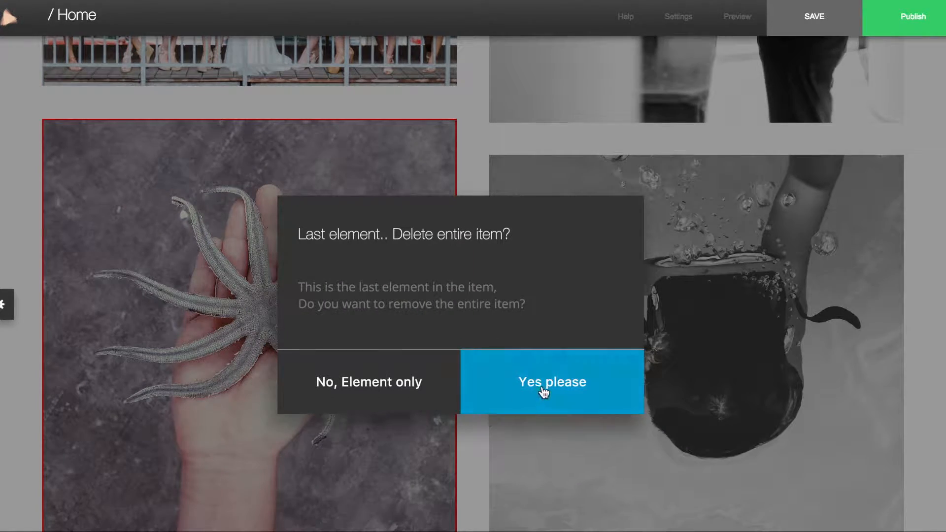
left_click(543, 392)
scroll(467, 359, "down", 10)
scroll(467, 354, "down", 5)
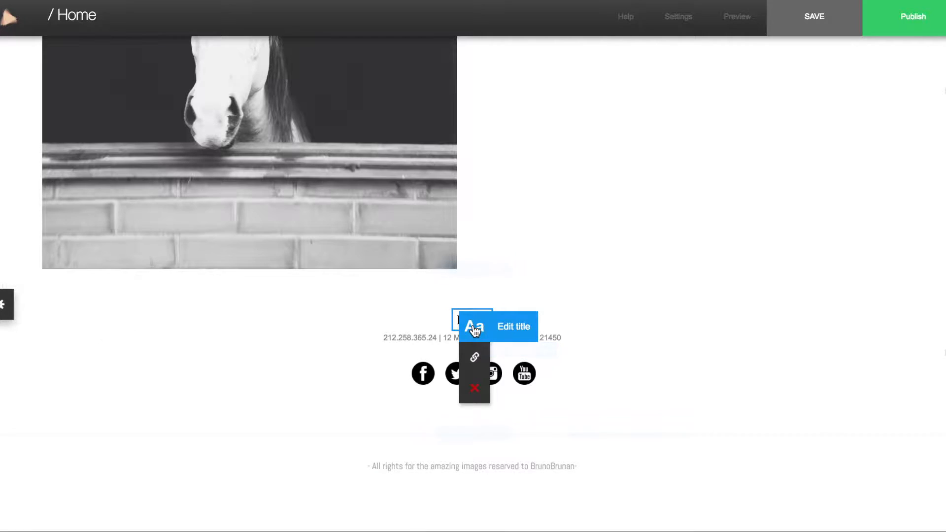
Retitle the footer, point Facebook and Twitter to her account handles, and delete YouTube
left_click(474, 329)
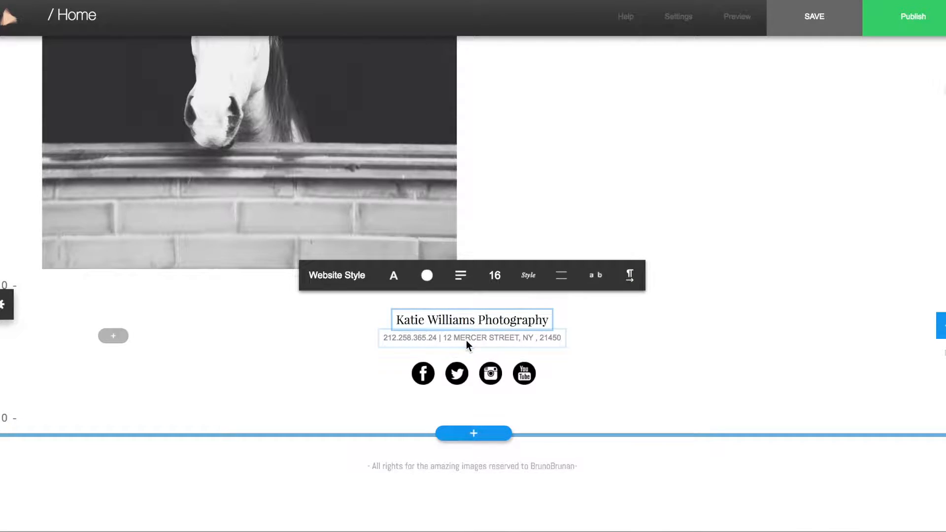
left_click(424, 380)
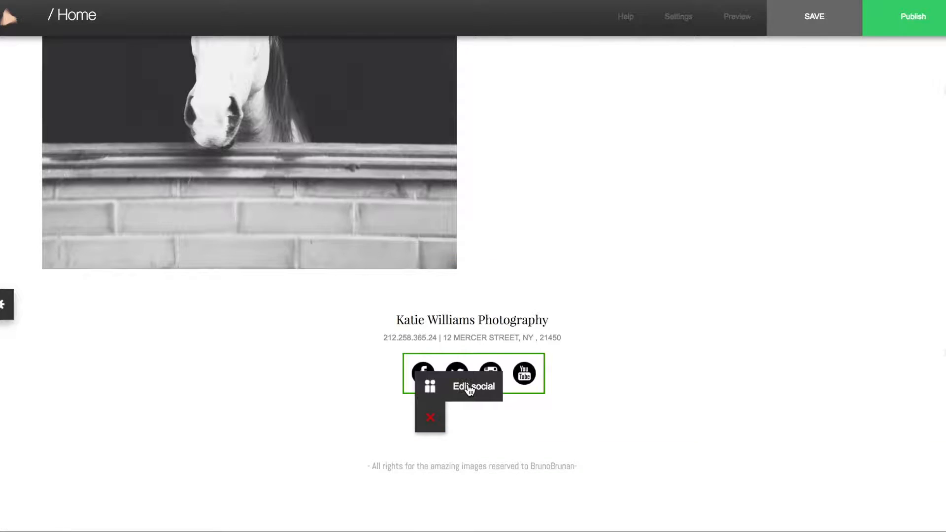
left_click(469, 388)
mouse_move(730, 275)
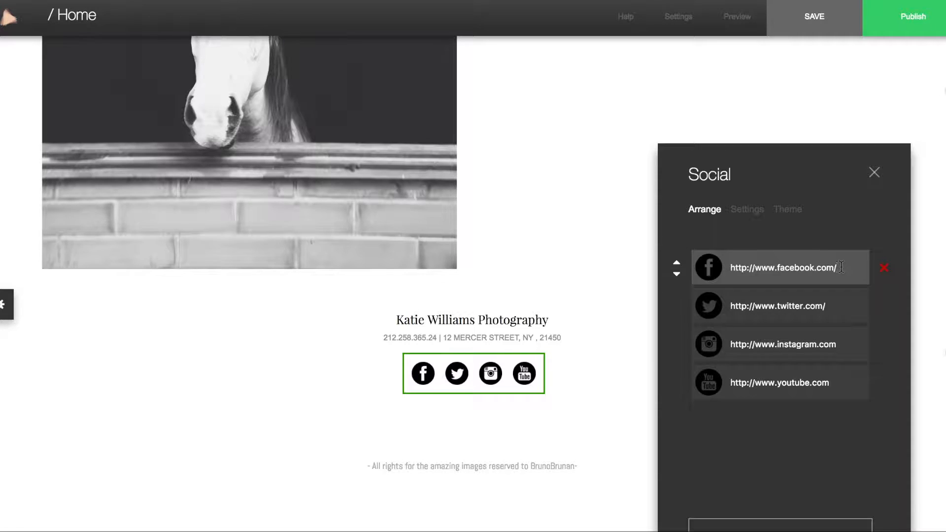
left_click(852, 304)
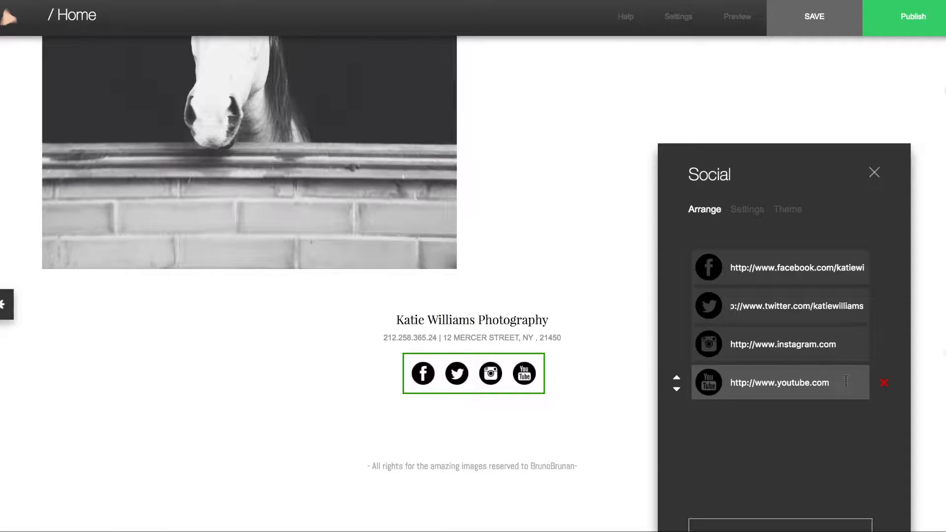
left_click(883, 385)
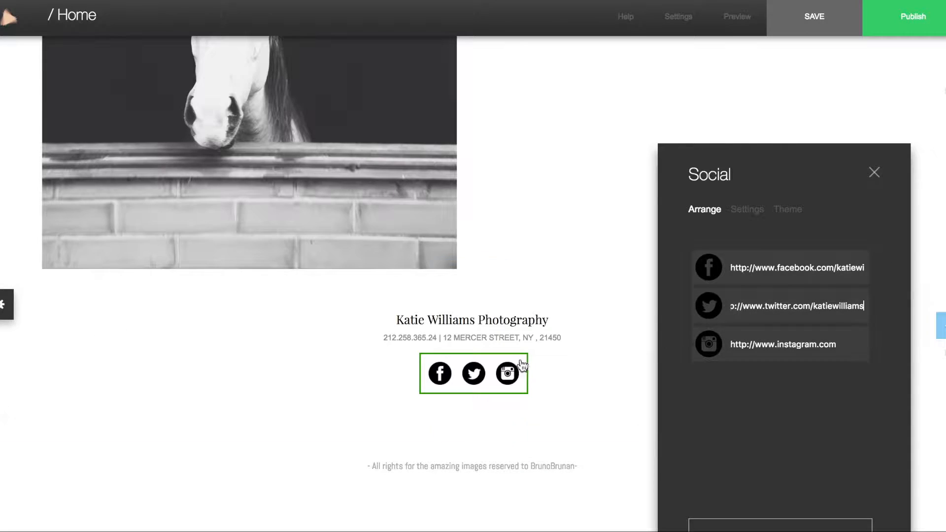
Set the social icons to size 30, spacing 5, and the round black style
left_click(754, 212)
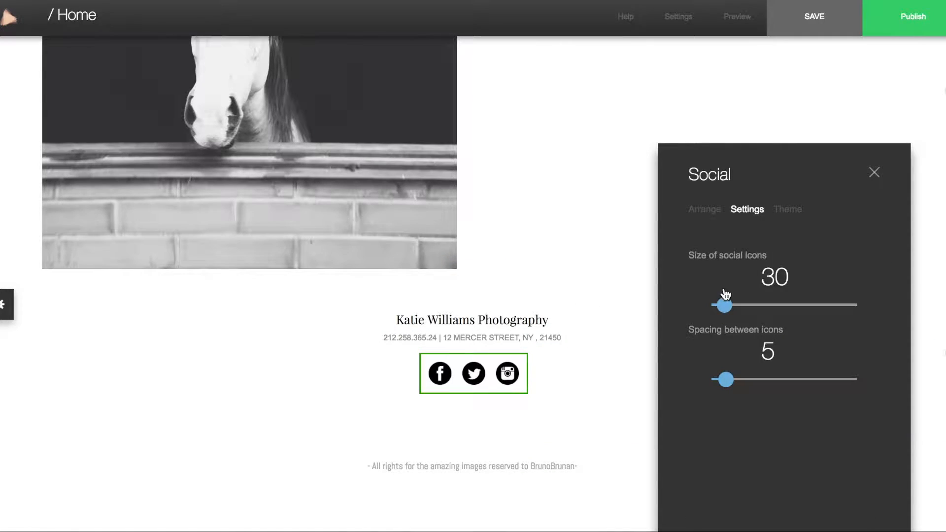
mouse_move(726, 306)
left_mouse_down()
mouse_move(757, 306)
mouse_move(726, 306)
left_mouse_up()
mouse_move(727, 380)
left_mouse_down()
mouse_move(750, 380)
mouse_move(726, 380)
left_mouse_up()
left_click(791, 211)
left_click(758, 266)
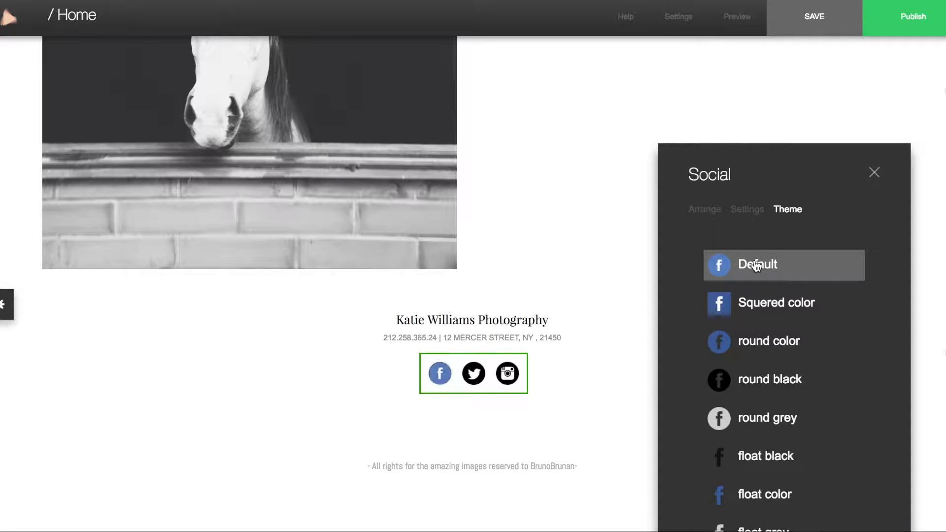
left_click(754, 341)
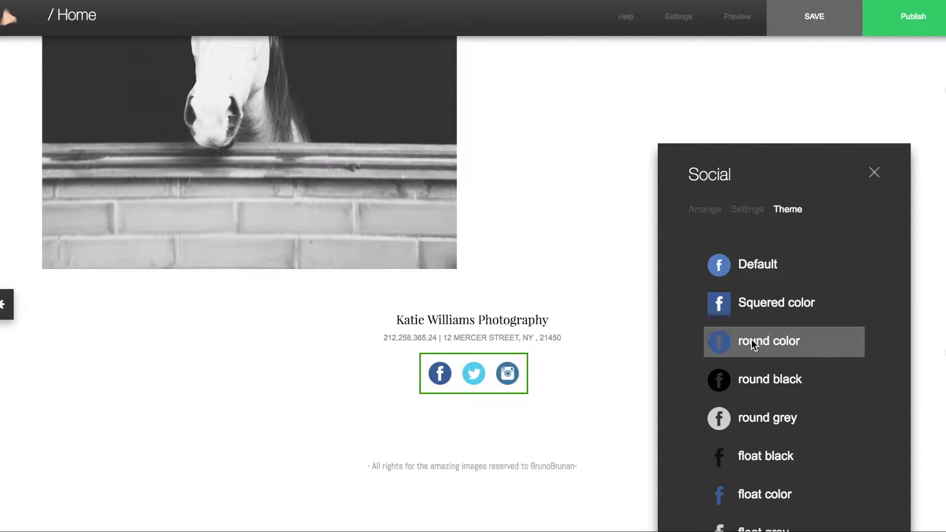
left_click(756, 384)
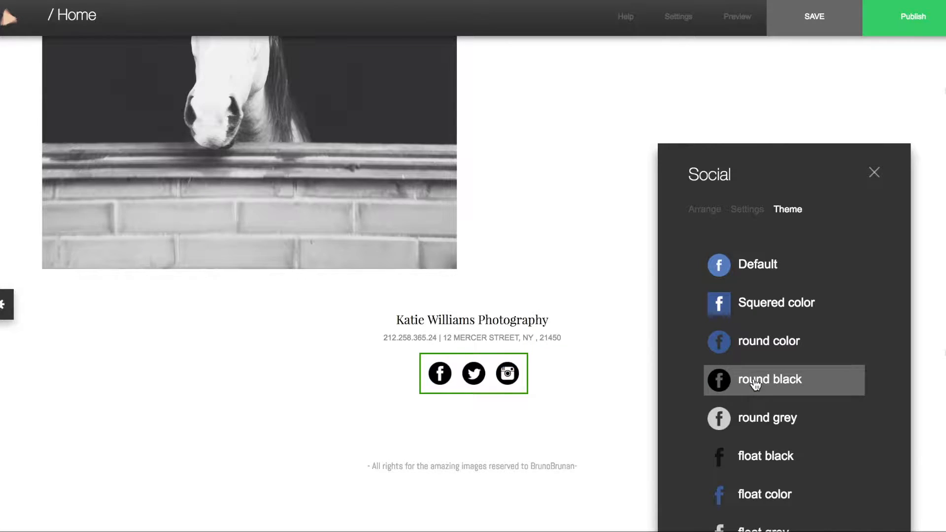
left_click(873, 174)
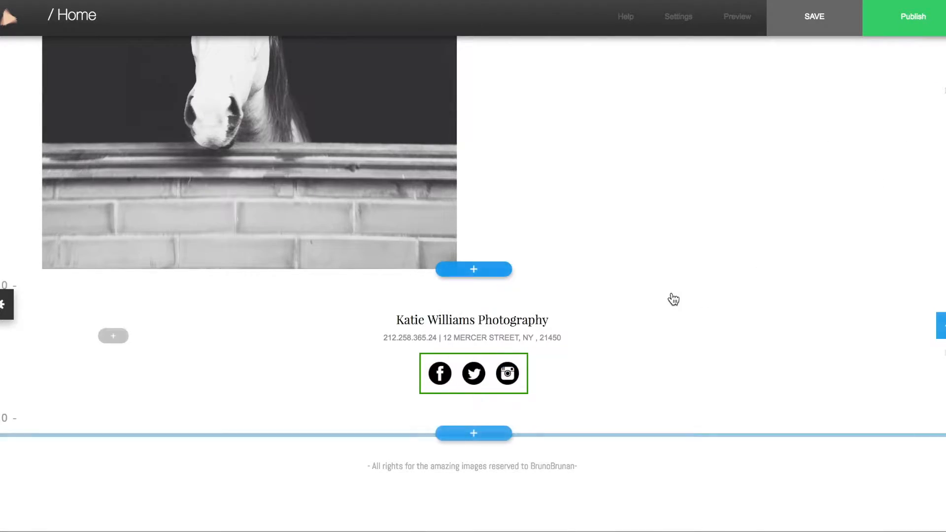
Create a new page from the About template, naming it 'About'
scroll(673, 299, "up", 10)
scroll(673, 299, "up", 15)
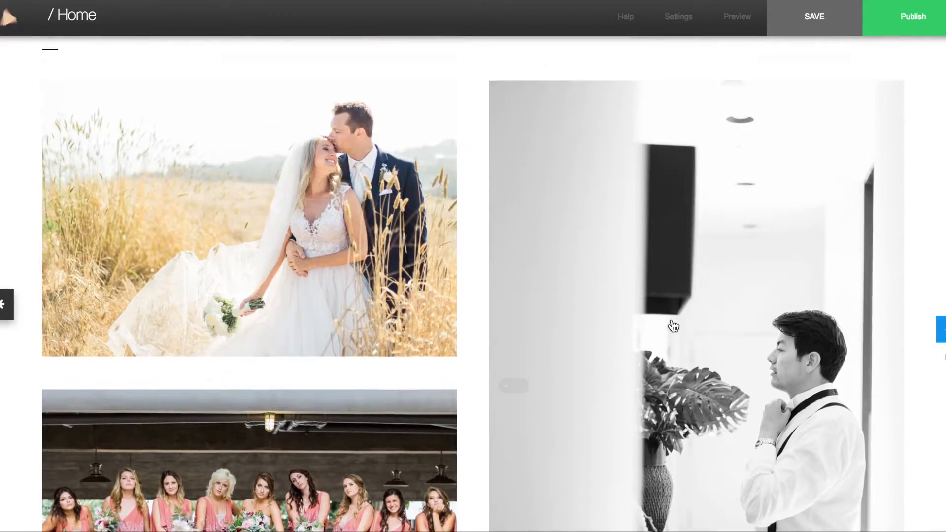
scroll(673, 326, "up", 10)
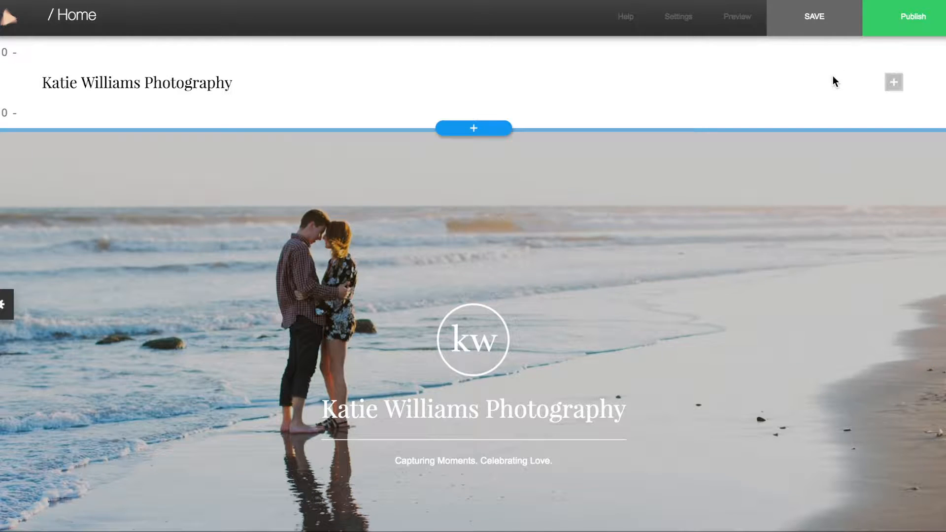
left_click(894, 82)
left_click(545, 384)
scroll(461, 401, "down", 4)
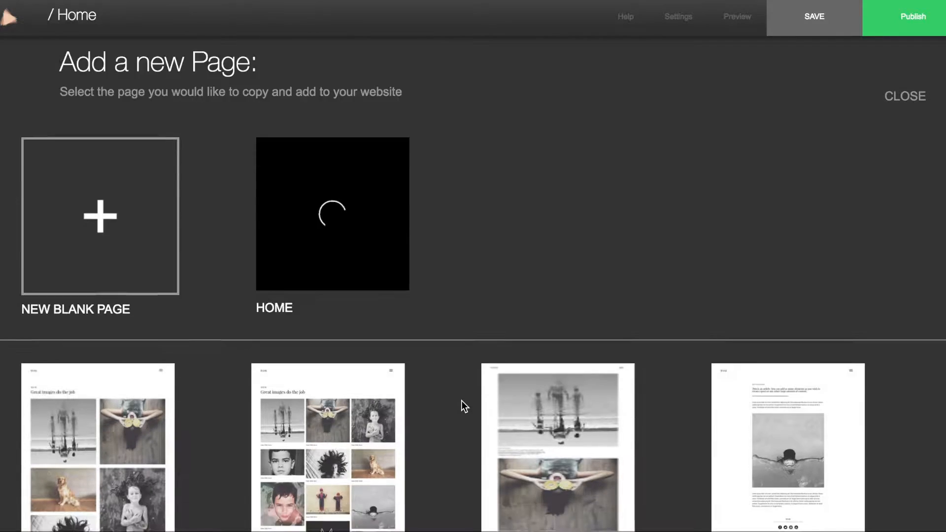
scroll(461, 400, "down", 1)
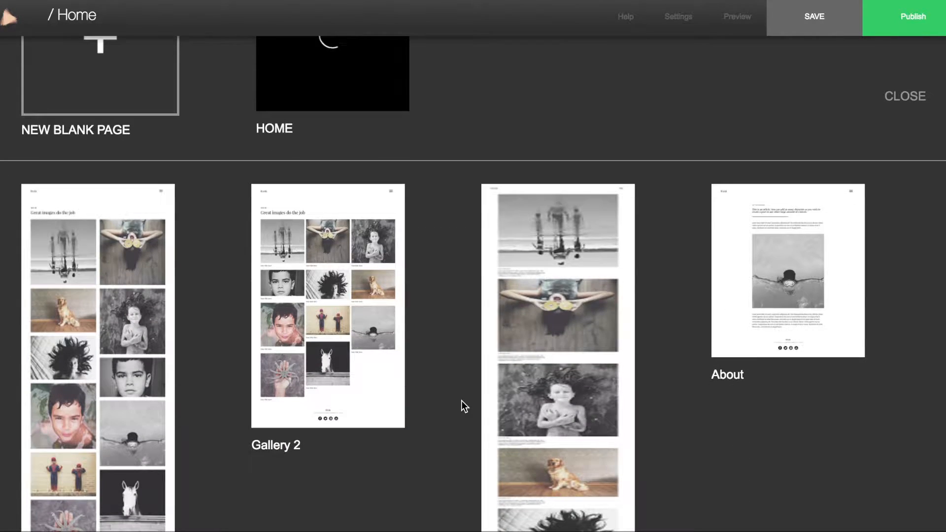
left_click(788, 281)
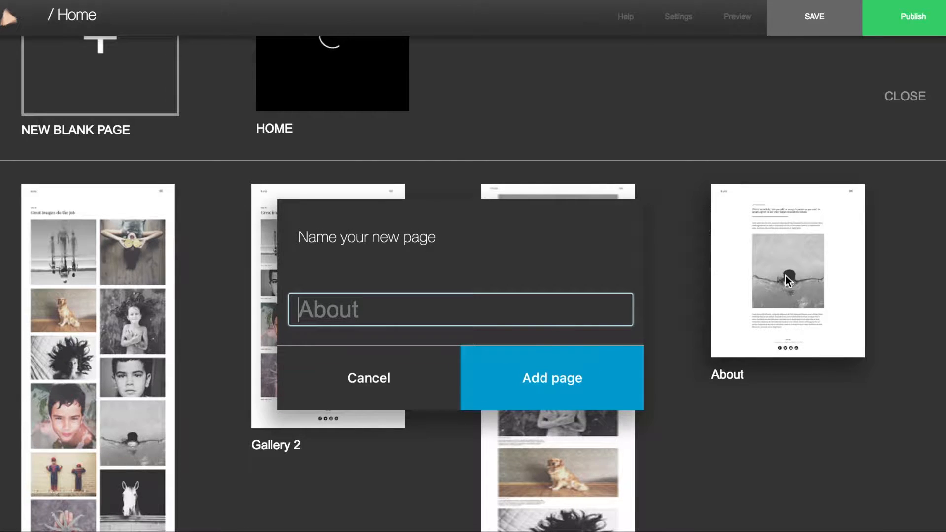
type("About")
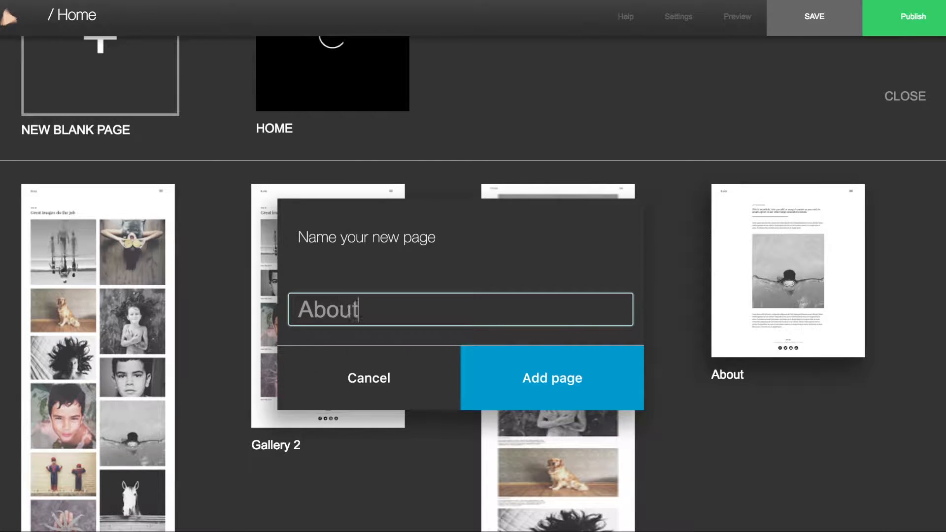
left_click(544, 380)
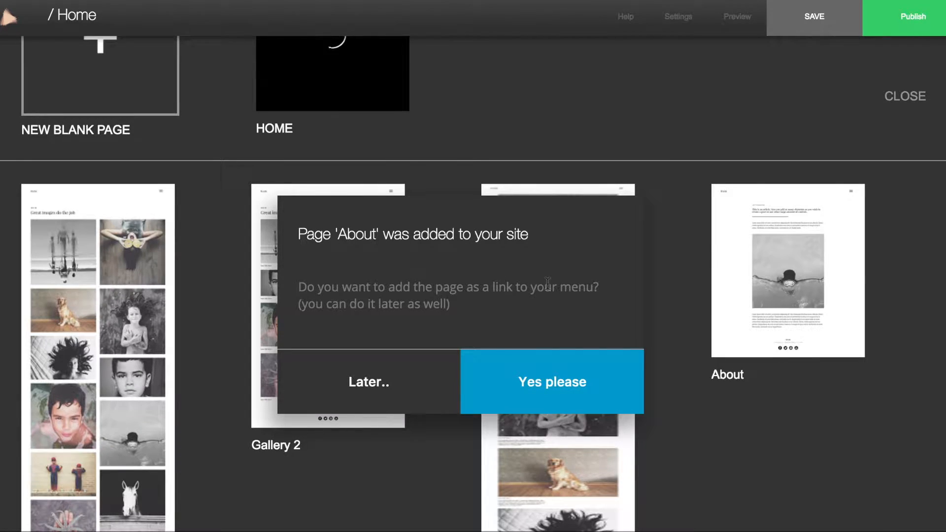
Add About as a menu link and review its GET TO KNOW ME content and footer
left_click(542, 383)
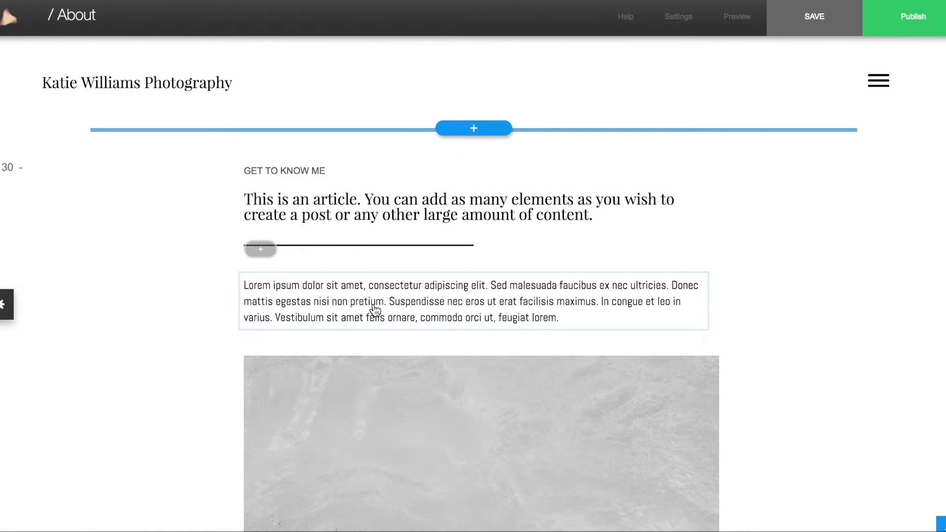
scroll(376, 305, "down", 7)
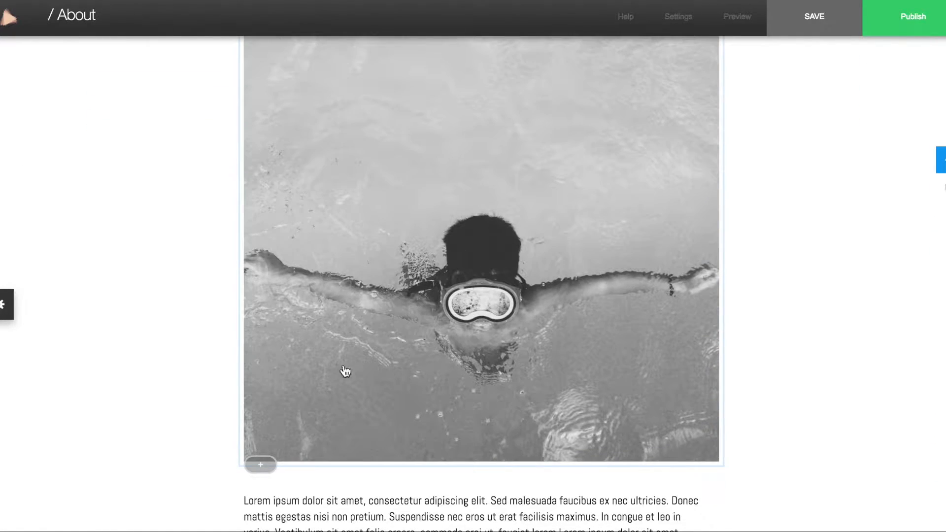
scroll(397, 261, "down", 5)
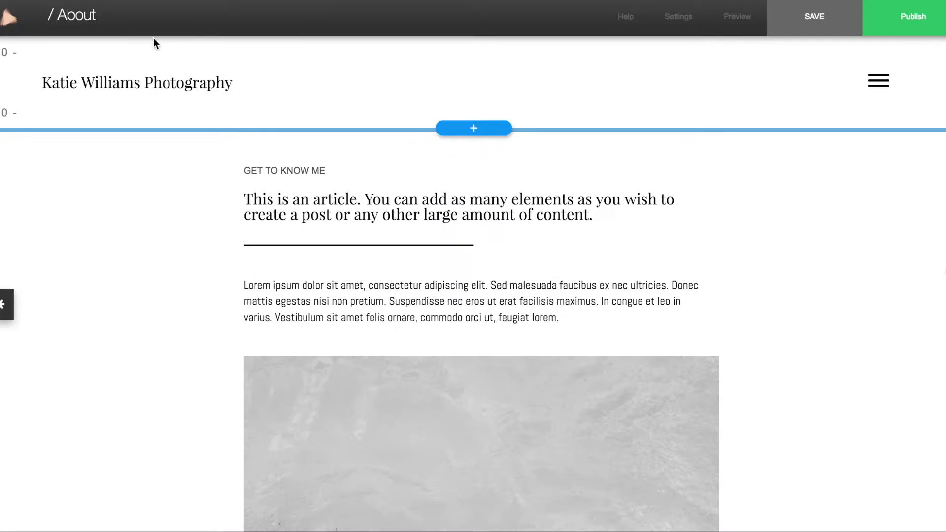
mouse_move(76, 17)
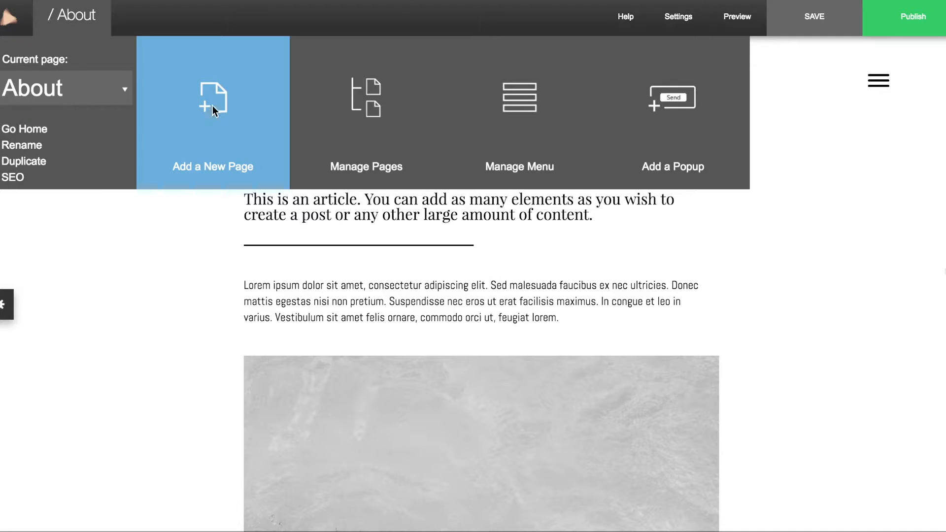
Create a page from the Contact 3 template renamed 'Contact', and answer the menu-link prompt
left_click(212, 106)
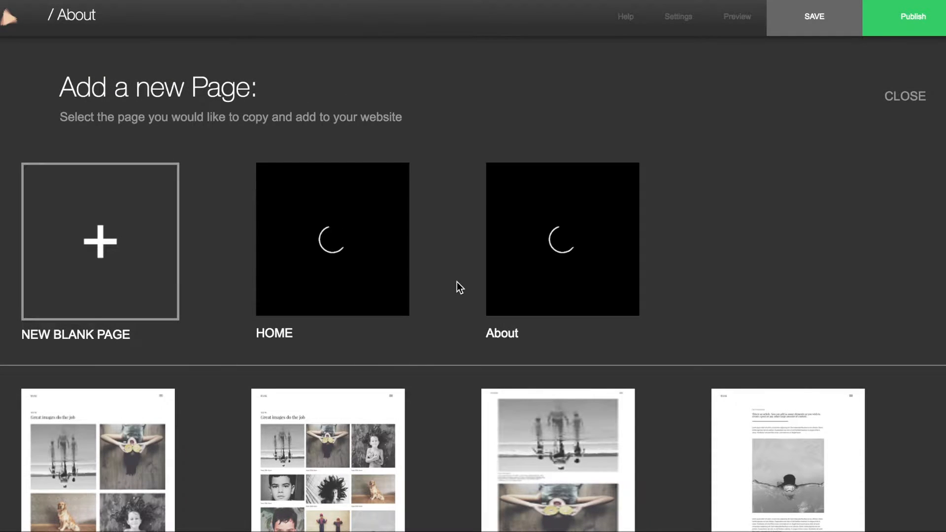
scroll(457, 282, "down", 15)
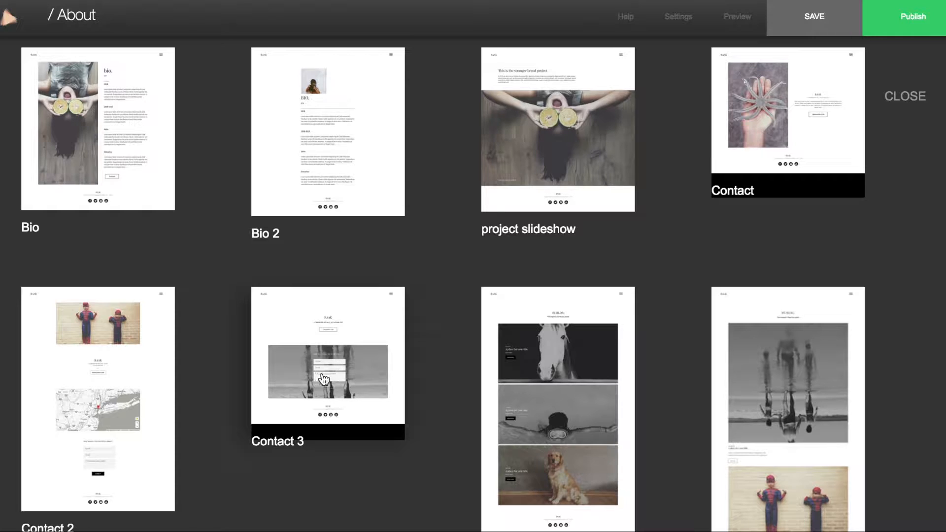
left_click(296, 342)
key("BackSpace")
key("BackSpace")
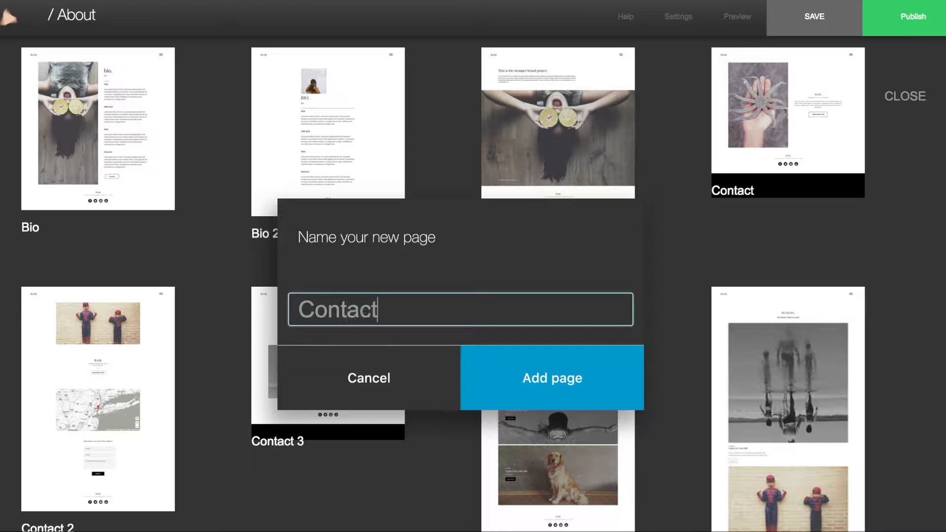
left_click(544, 383)
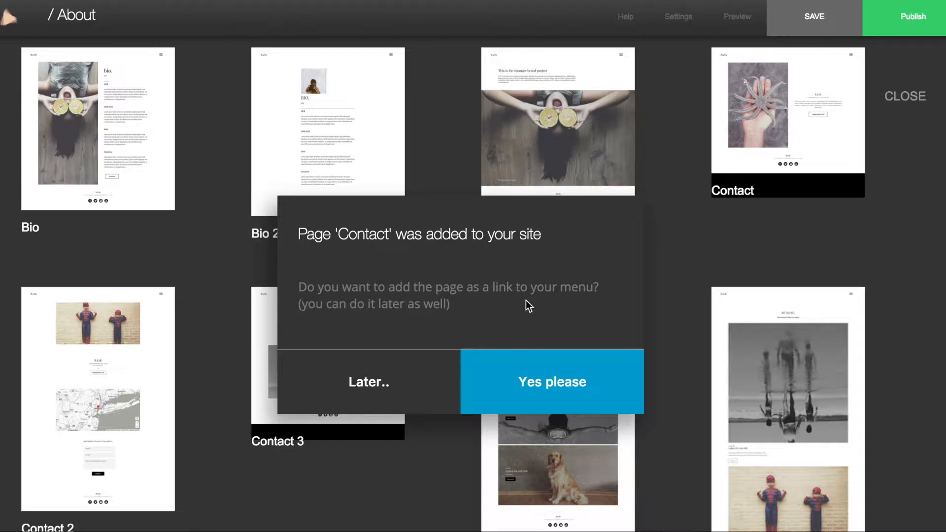
left_click(545, 389)
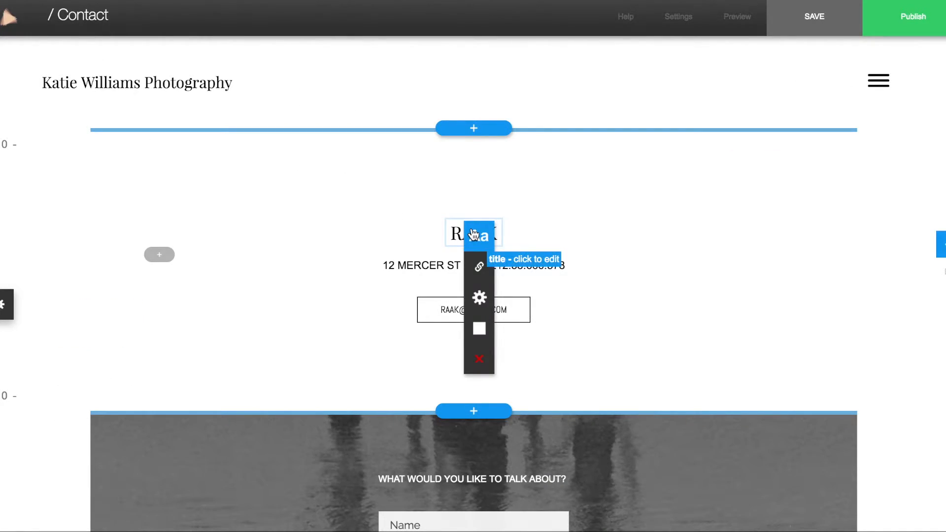
Set the Contact heading to the studio name and the button label to the studio e-mail address
left_click(475, 234)
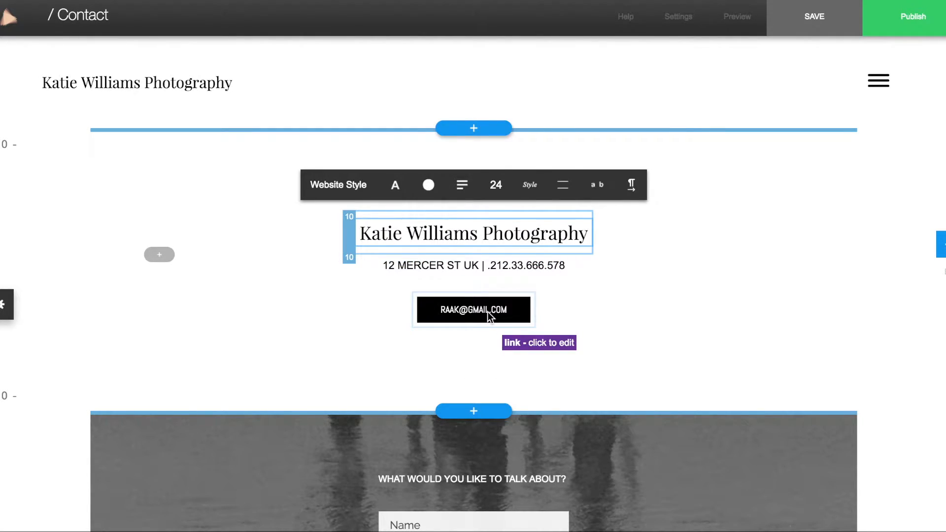
left_click(487, 311)
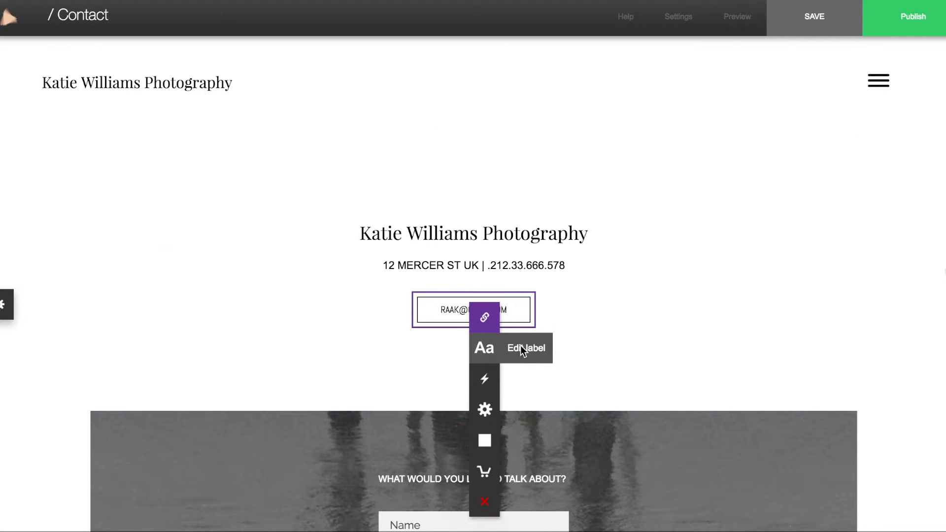
left_click(482, 349)
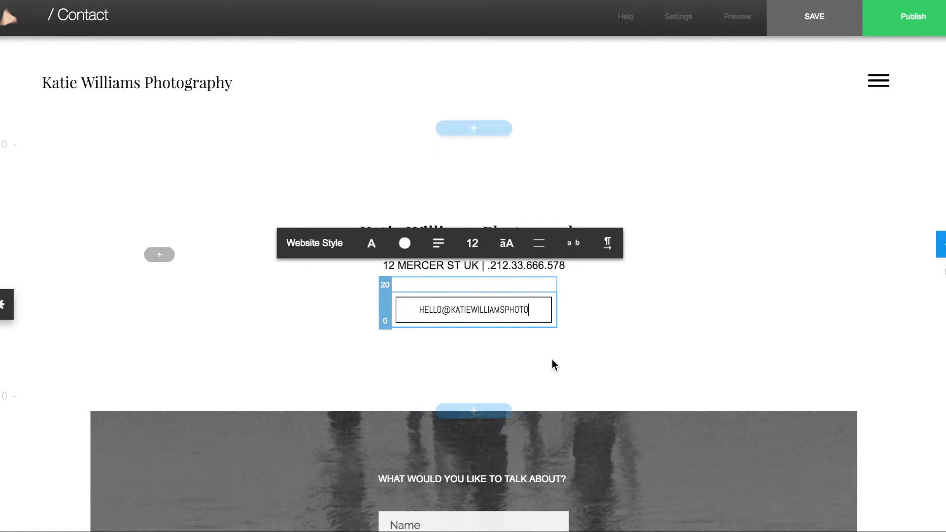
left_click(598, 366)
scroll(599, 365, "down", 3)
scroll(598, 365, "down", 5)
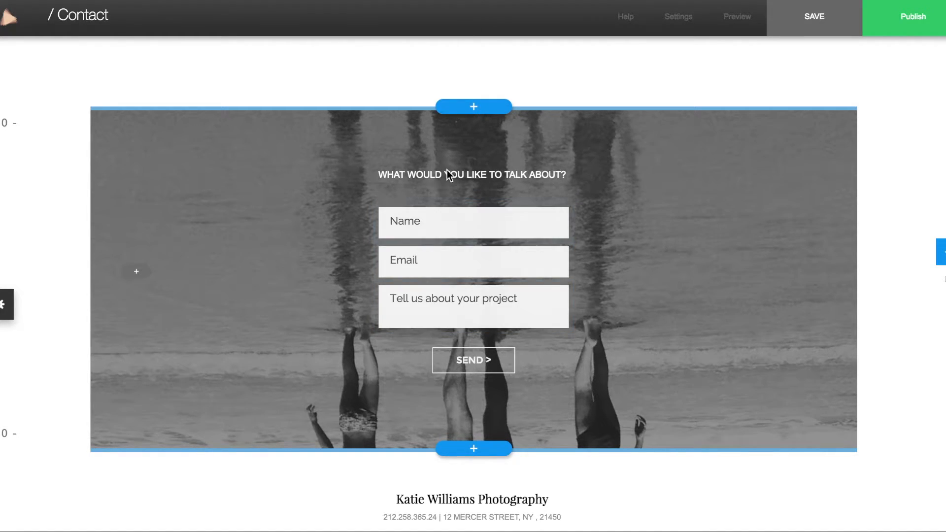
Change the message field prompt to 'What type of photo shoot are you interested in?'
left_click(425, 298)
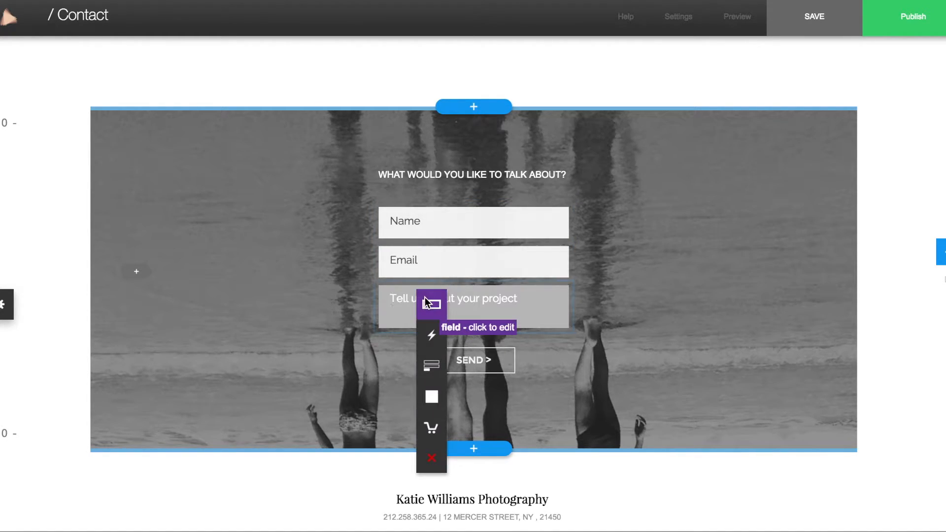
left_click(473, 306)
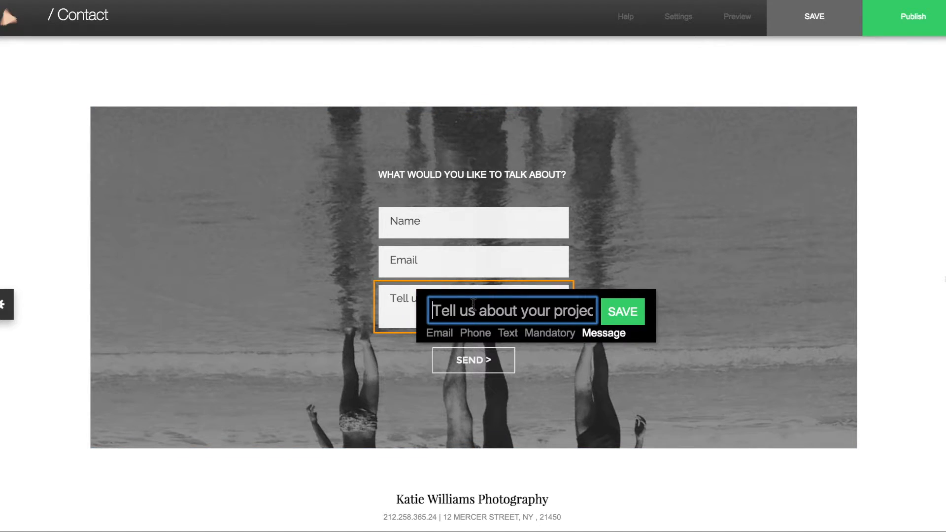
key("ctrl+a")
type("What type of photo")
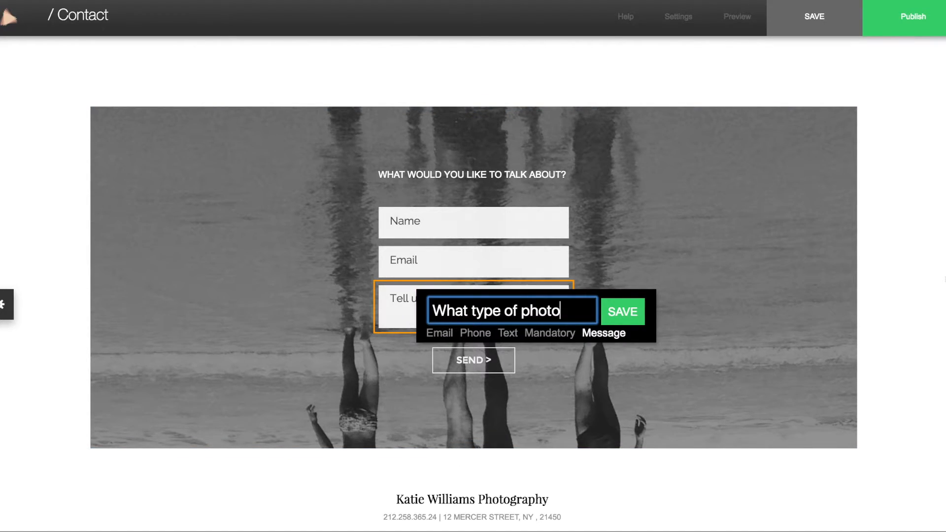
type(" shoot are you interested in?")
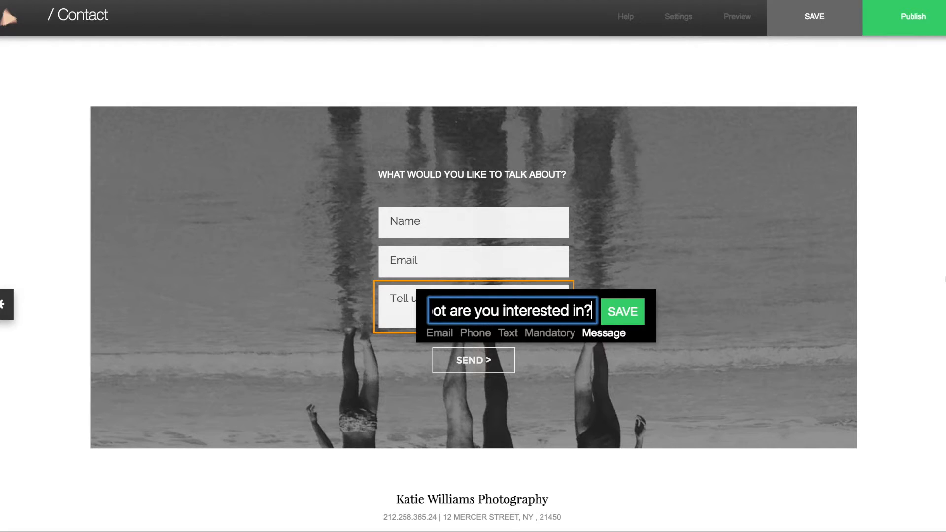
left_click(623, 313)
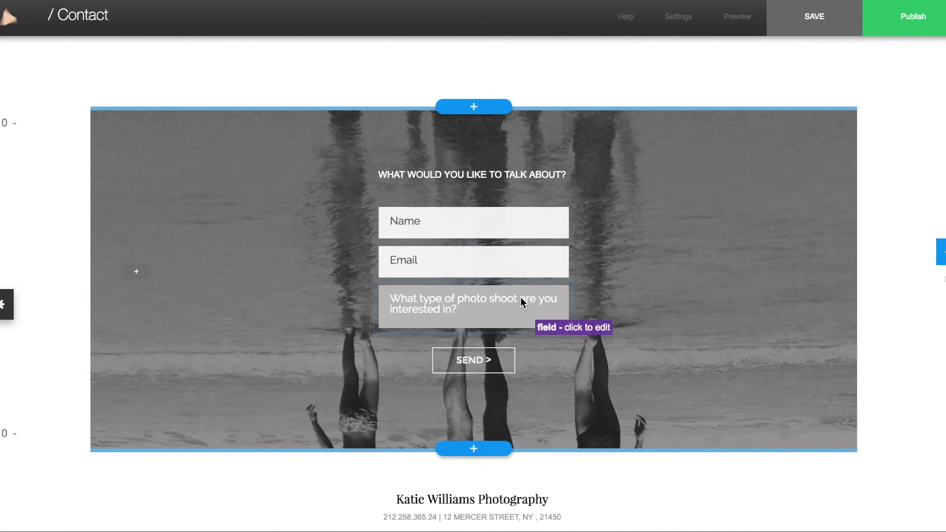
Send submissions to the studio e-mail with a signed 'Thank you for contacting me. I'll respond as soon as possible!' message
left_click(477, 359)
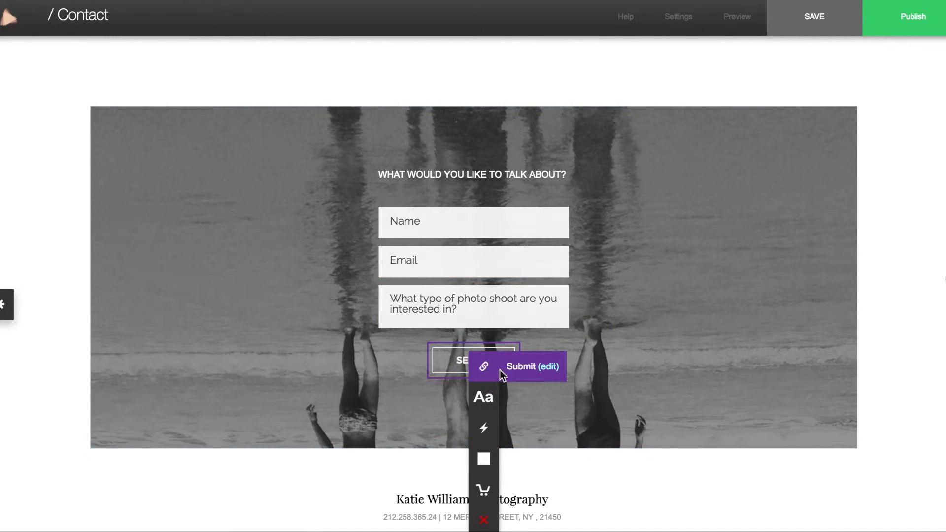
left_click(548, 367)
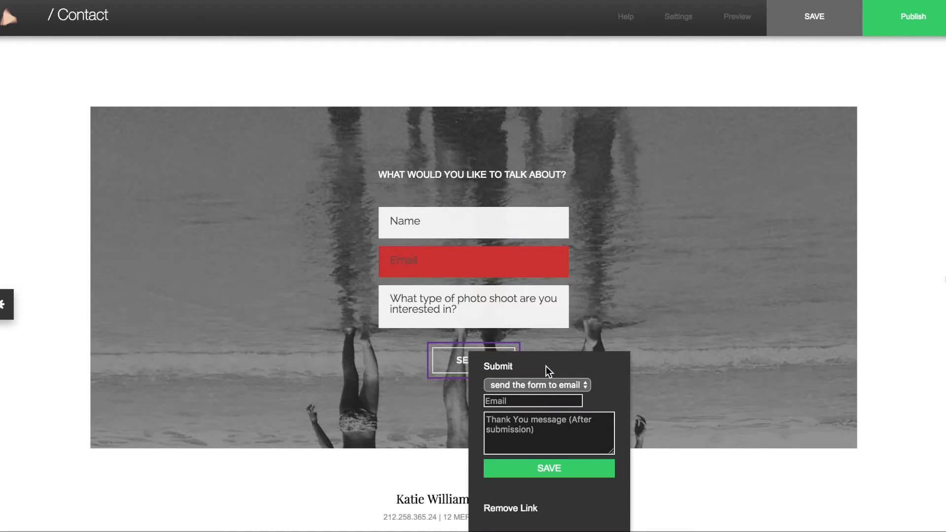
left_click(499, 400)
key("Tab")
type("Thank you for contacting me")
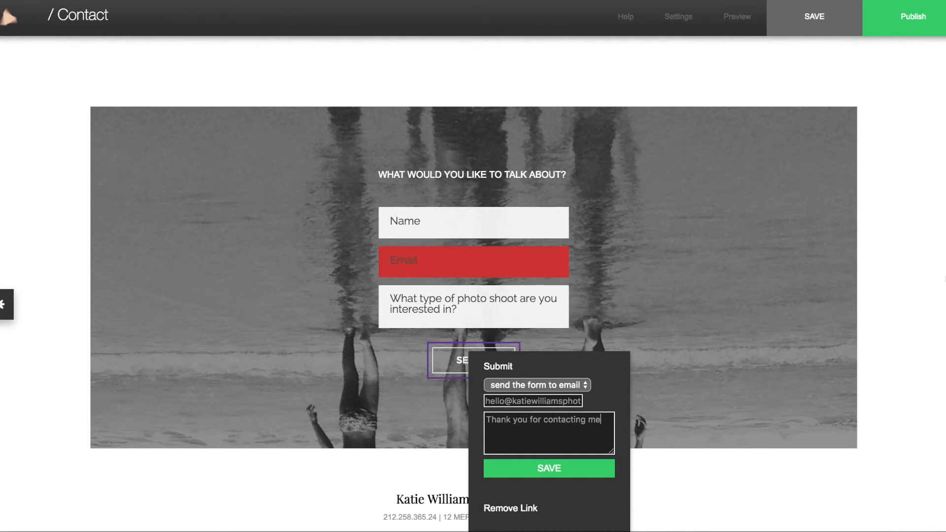
type(". I'll respond as soon as possible!")
key("Return")
type("- Katie")
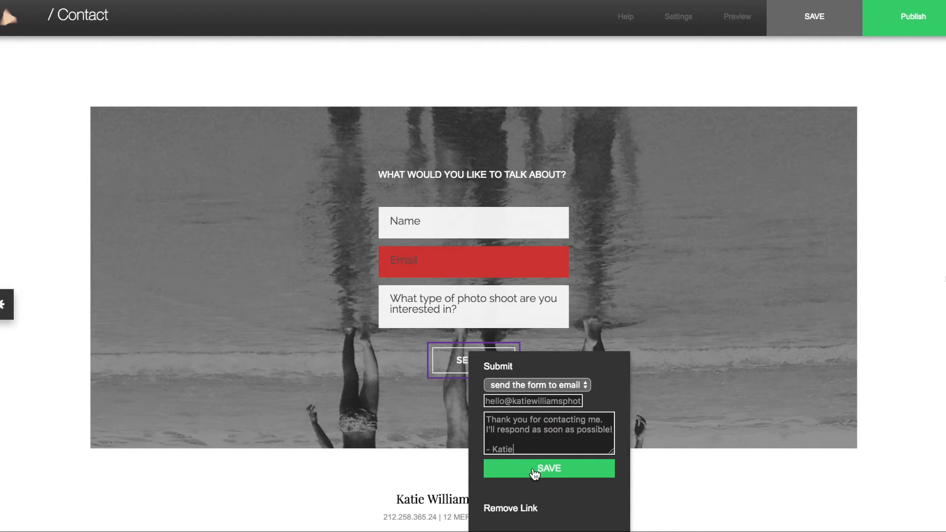
left_click(534, 471)
left_click(77, 20)
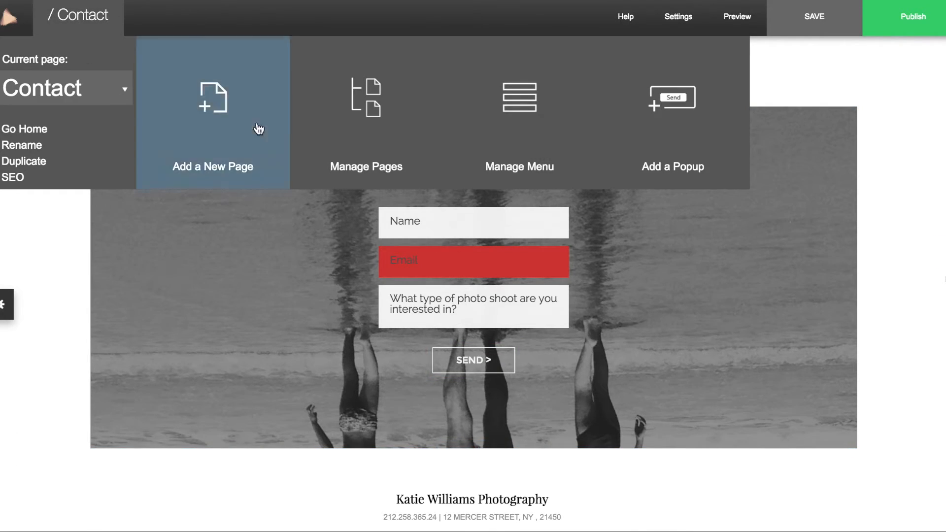
On the Home page, switch the header's site menu to the Top layout
left_click(366, 111)
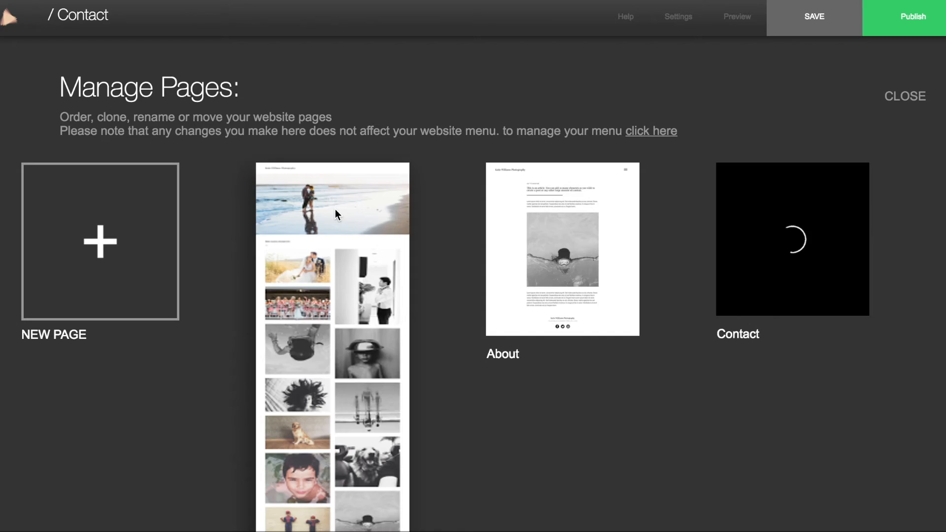
left_click(335, 209)
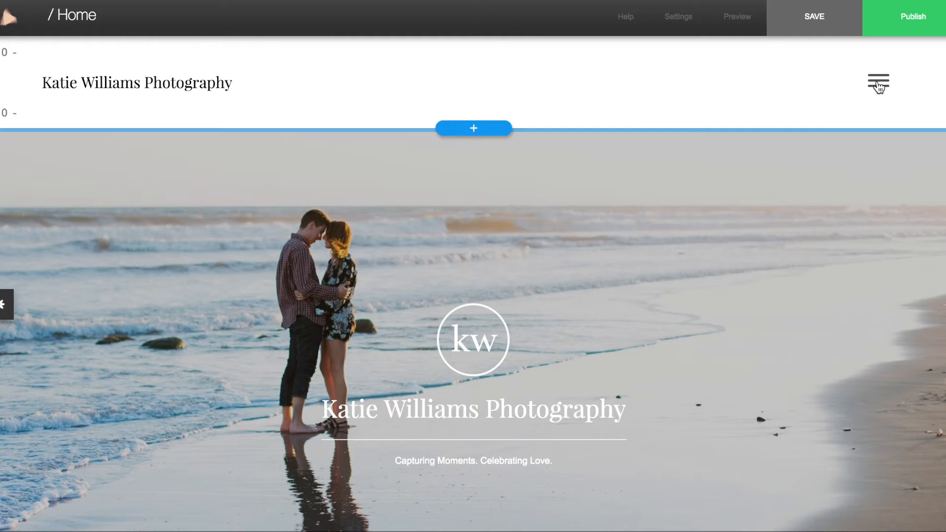
left_click(698, 82)
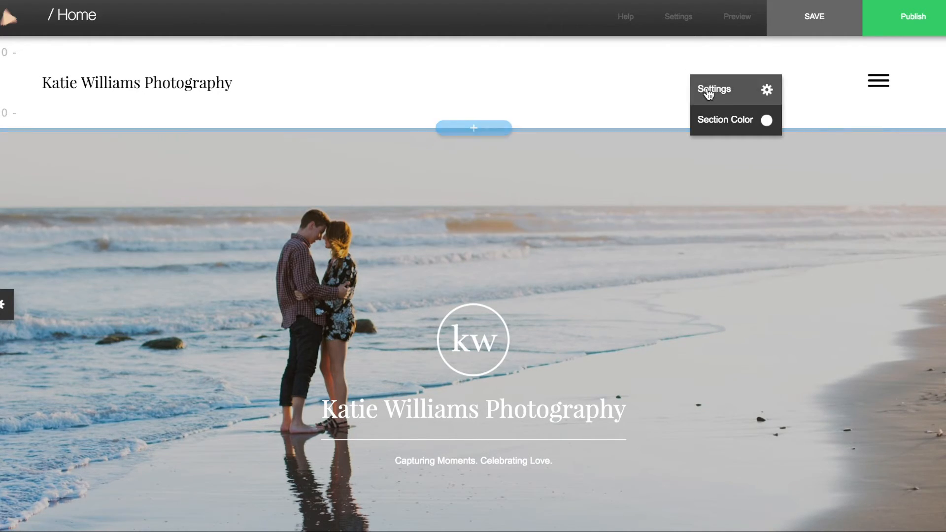
left_click(708, 90)
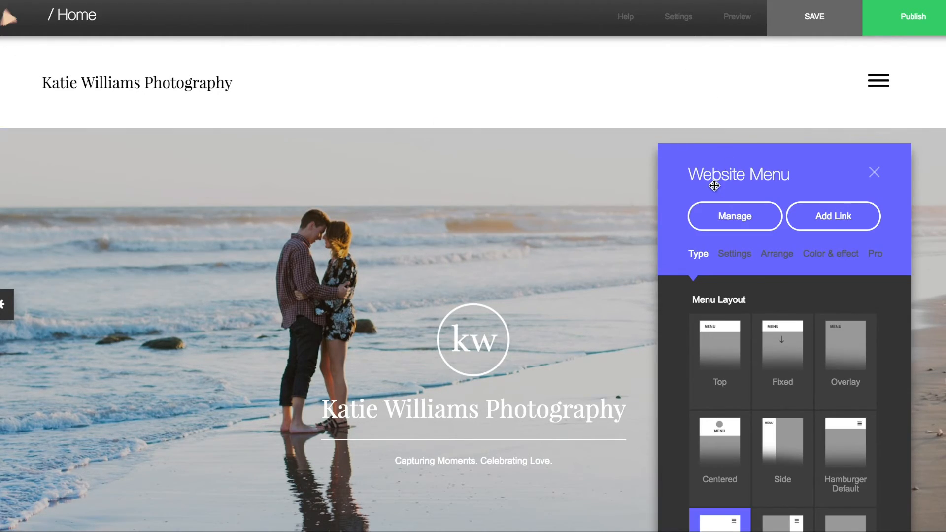
left_click_drag(774, 178, 722, 73)
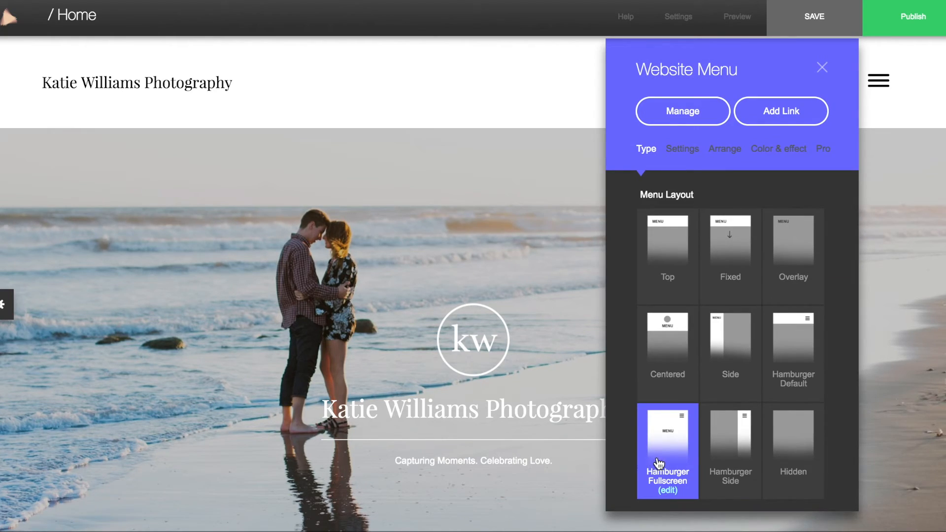
left_click(667, 237)
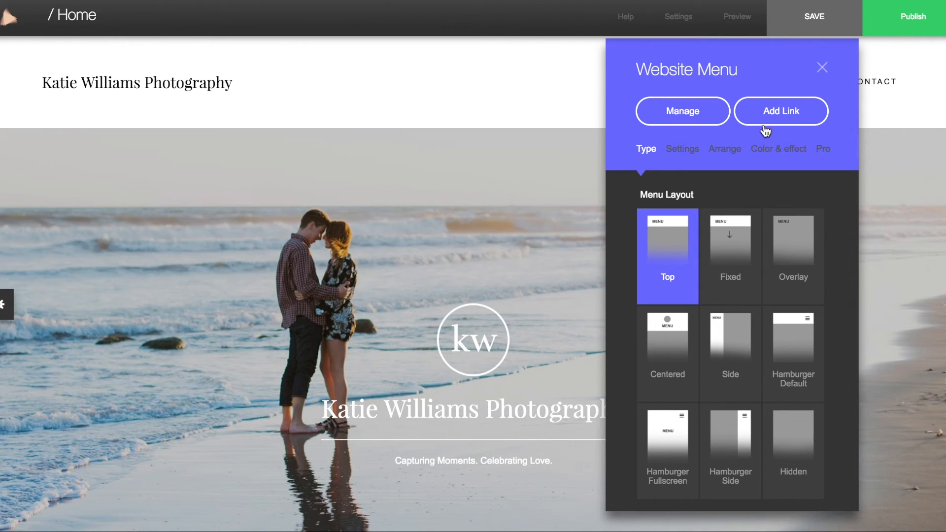
left_click(823, 68)
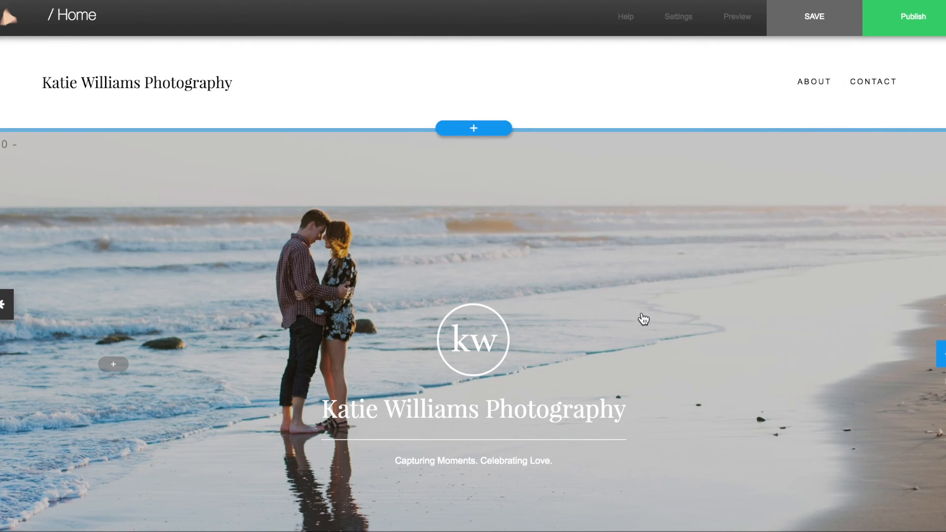
Bring up the publishing and domain options
scroll(643, 319, "down", 1)
scroll(643, 319, "down", 1)
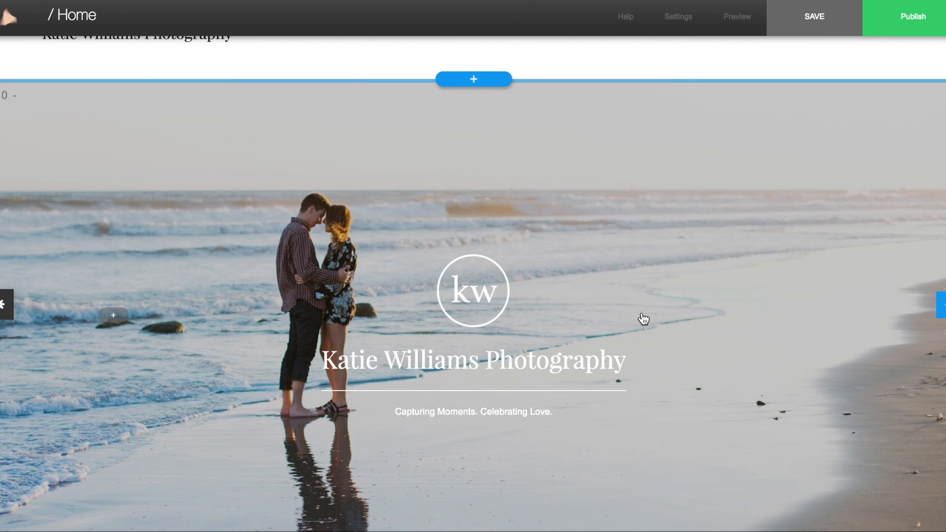
left_click(906, 27)
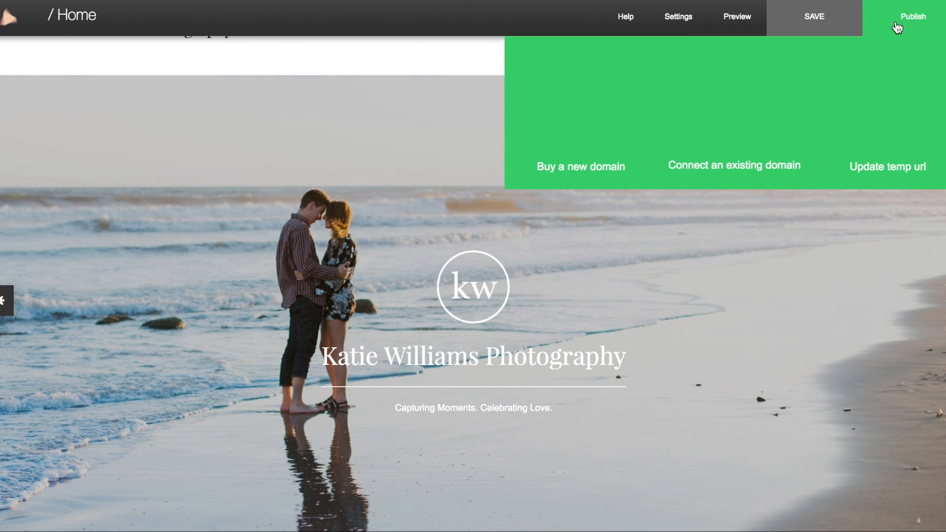